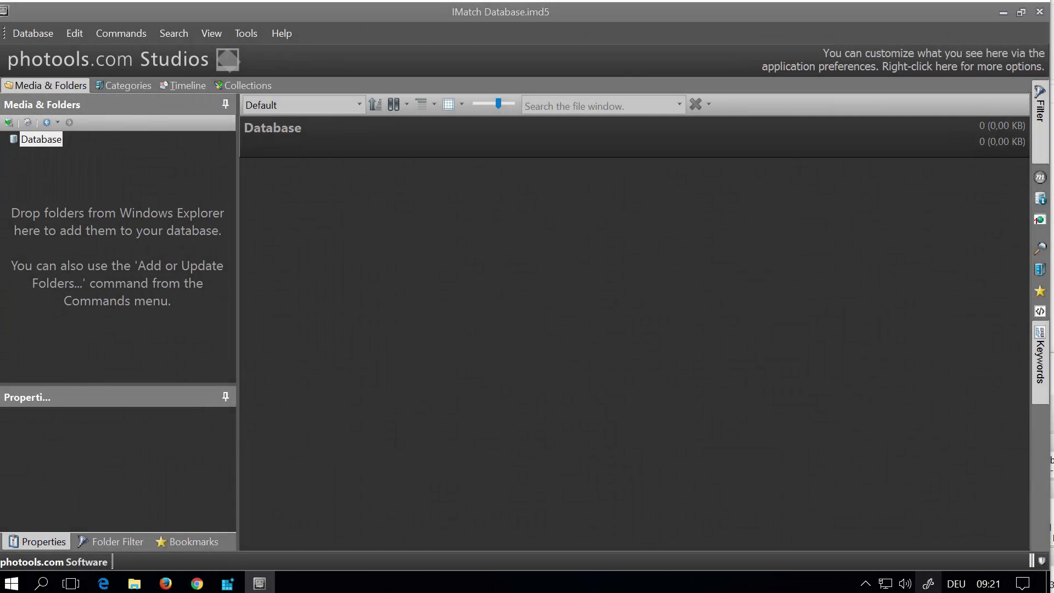
- Switch to File Explorer and look through the demo folder in Pictures and its food photography subfolder
left_click(134, 583)
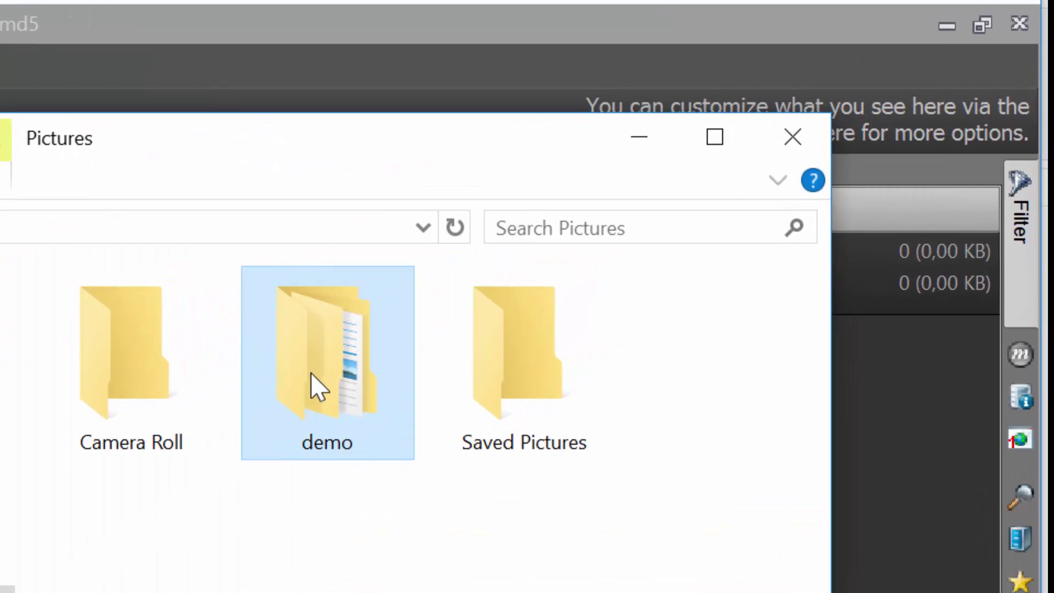
double_click(323, 369)
left_click(323, 379)
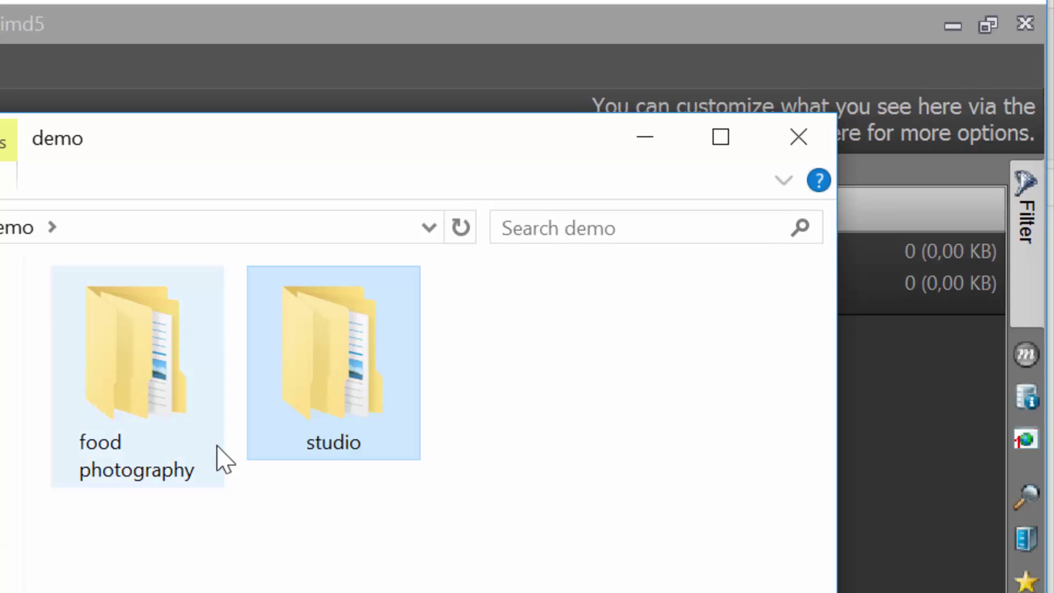
left_click(156, 405)
double_click(156, 405)
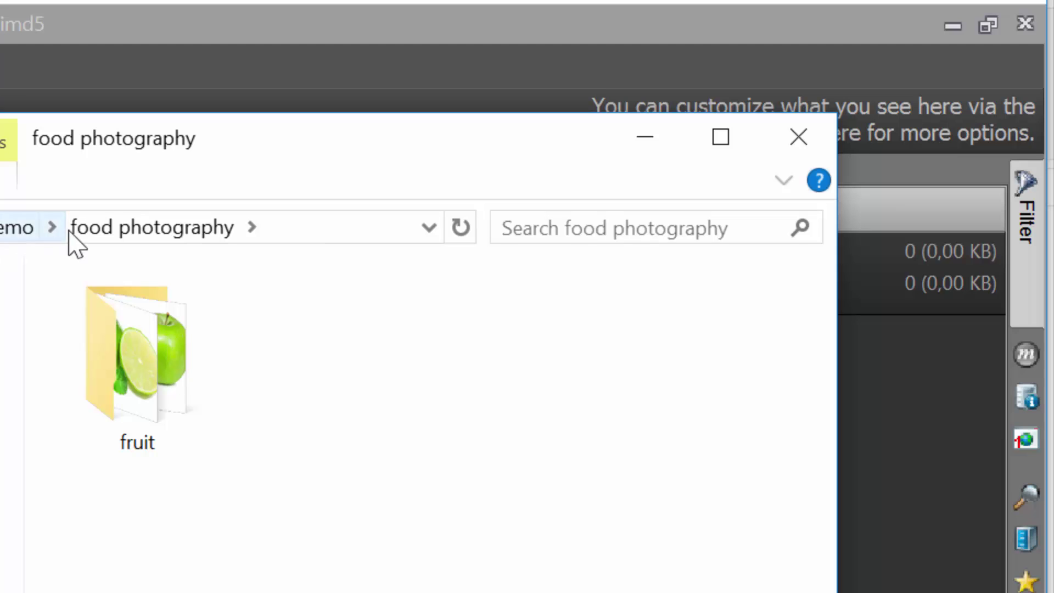
left_click(5, 230)
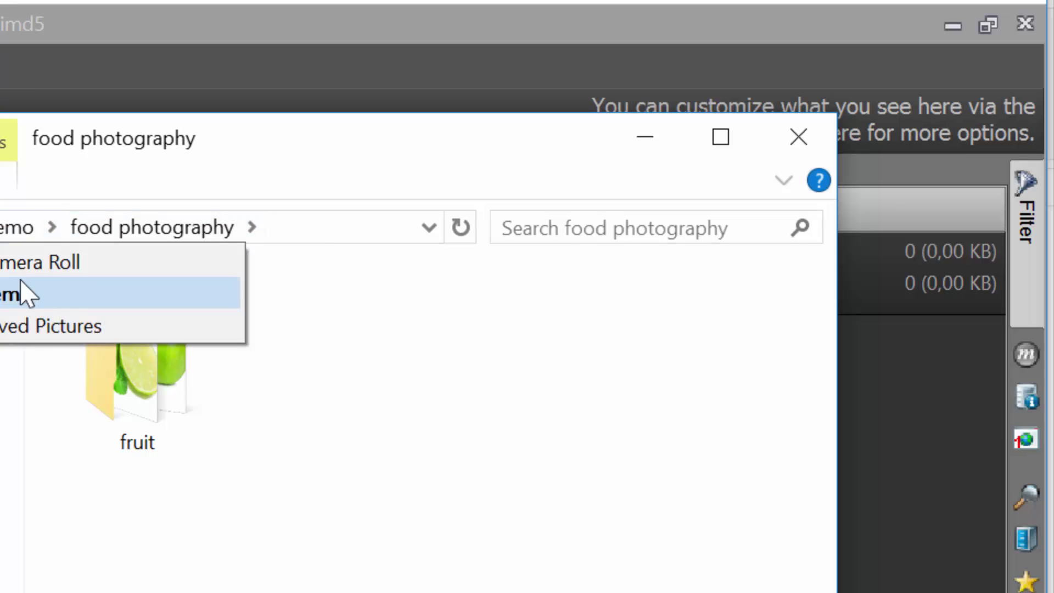
left_click(3, 226)
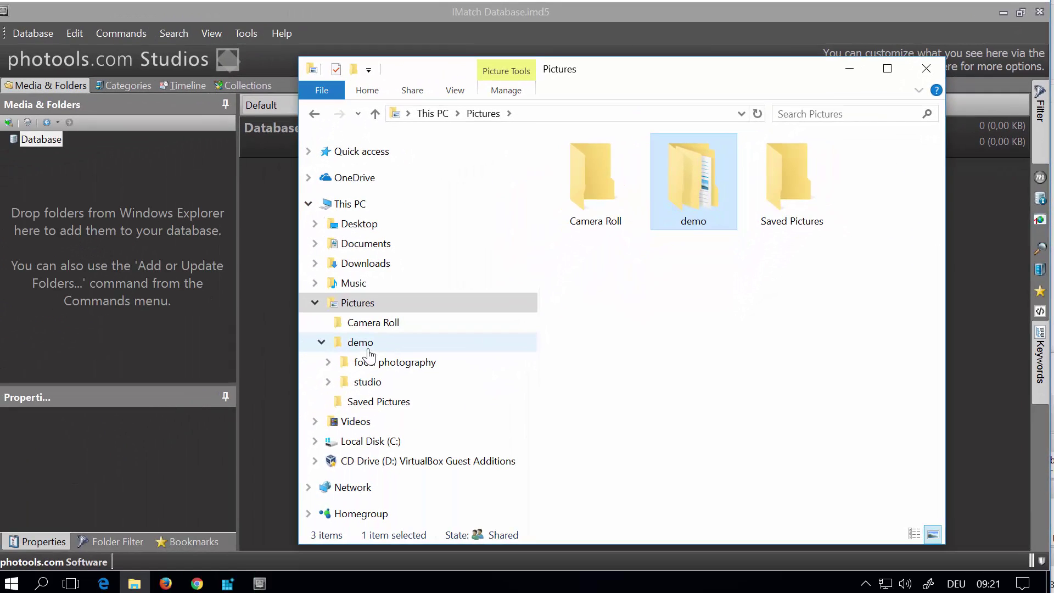
- Add the demo folder from Pictures to the IMatch database, including its sub-folders recursively
left_click(367, 345)
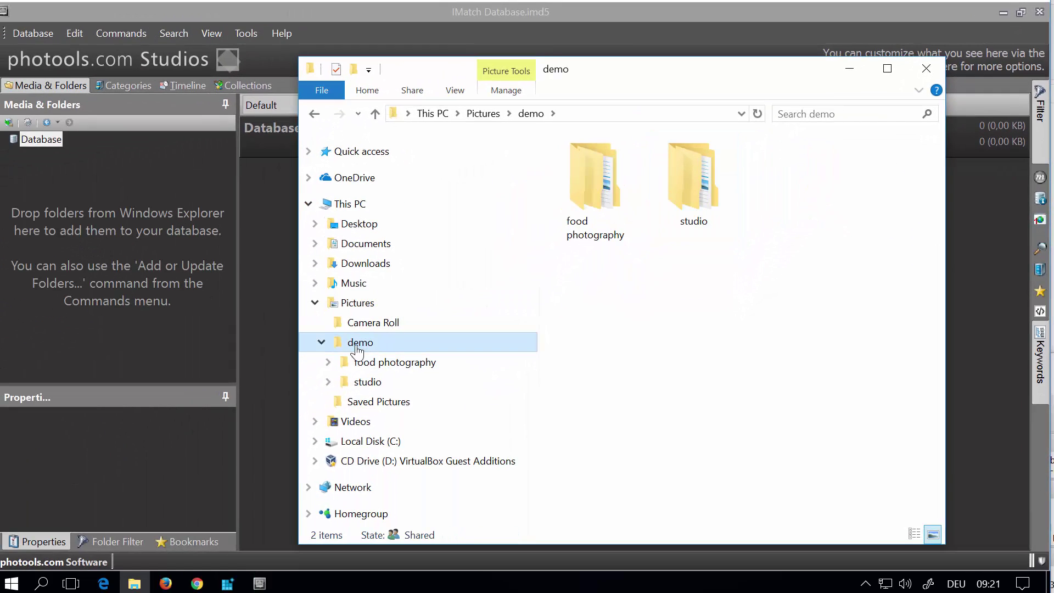
left_click_drag(367, 345, 110, 242)
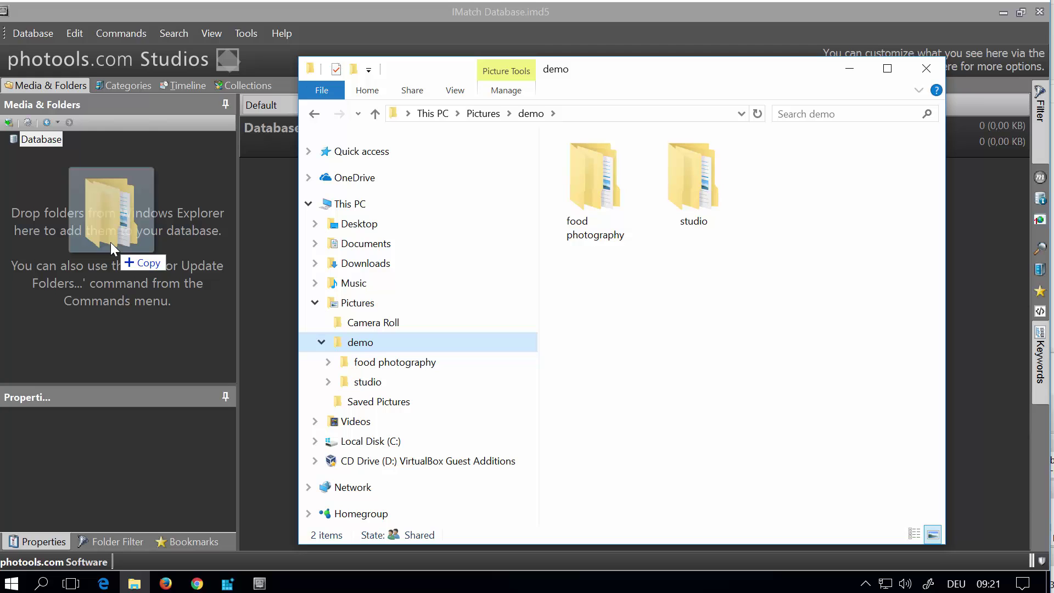
left_click_drag(110, 242, 110, 242)
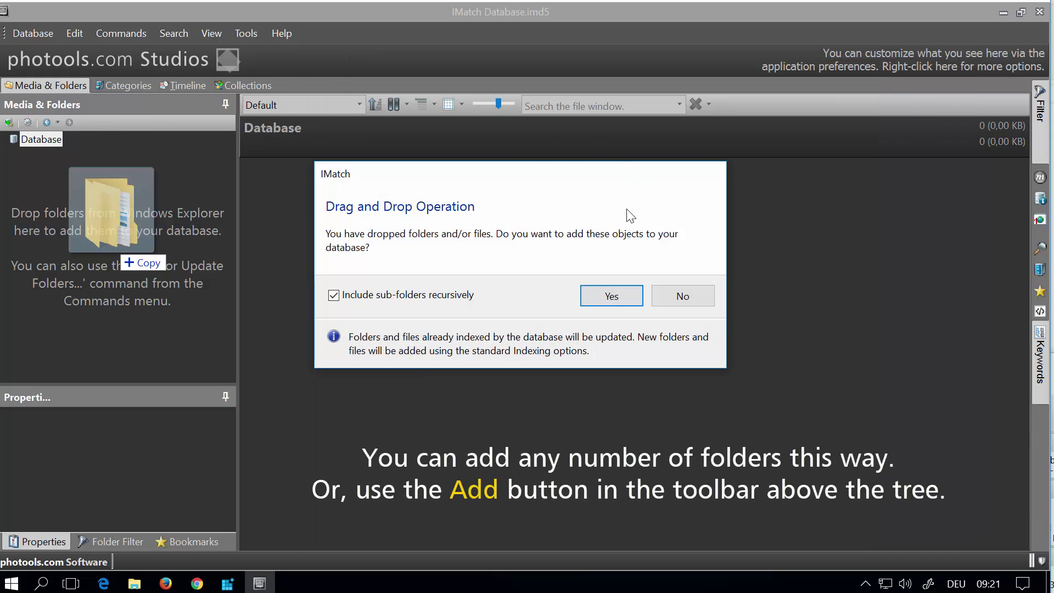
left_click(609, 300)
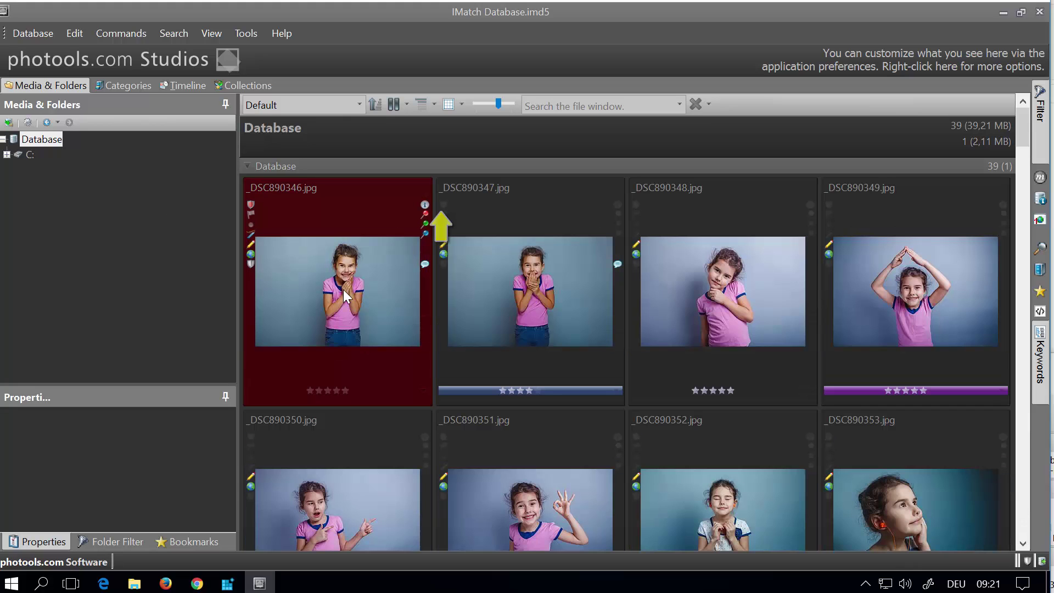
- Browse the thumbnails of all images indexed in the database
scroll(566, 291, "down", 10)
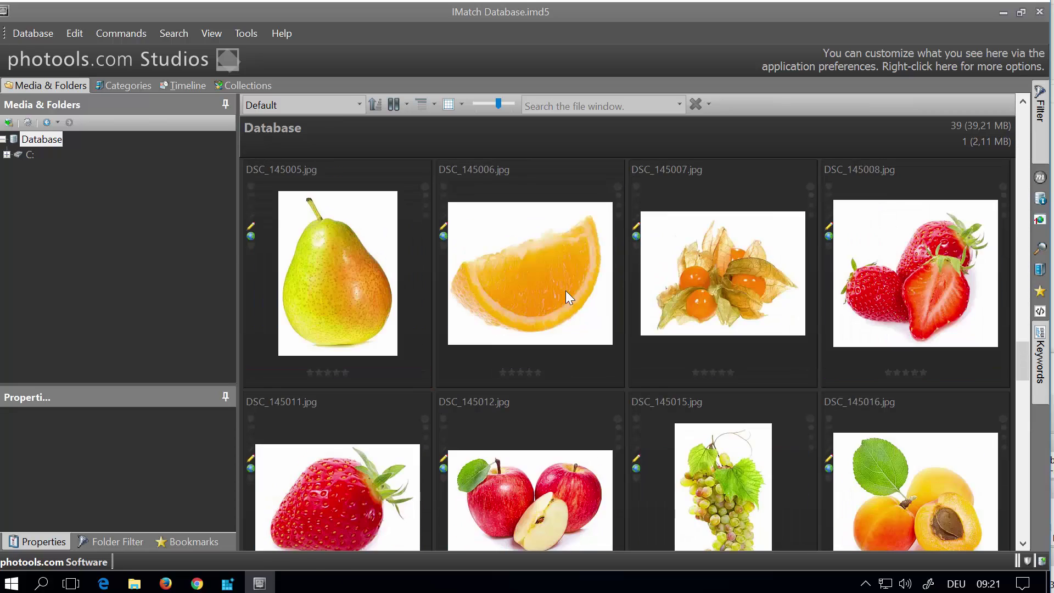
scroll(566, 291, "down", 2)
scroll(565, 291, "up", 12)
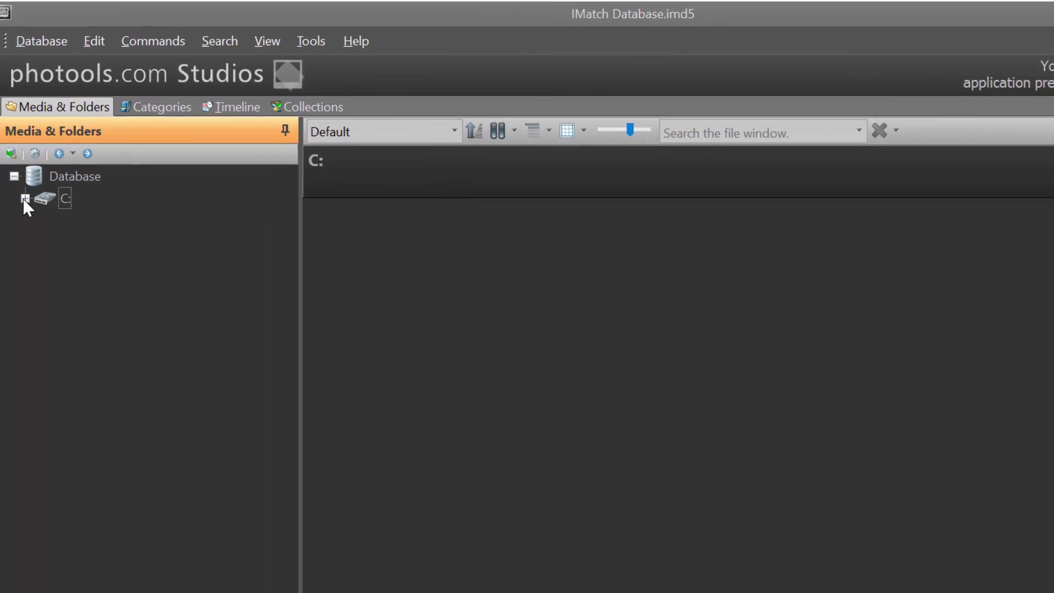
- Show the files of the PO-LARA-15143 folder under drive C: and reduce the thumbnail size
left_click(26, 215)
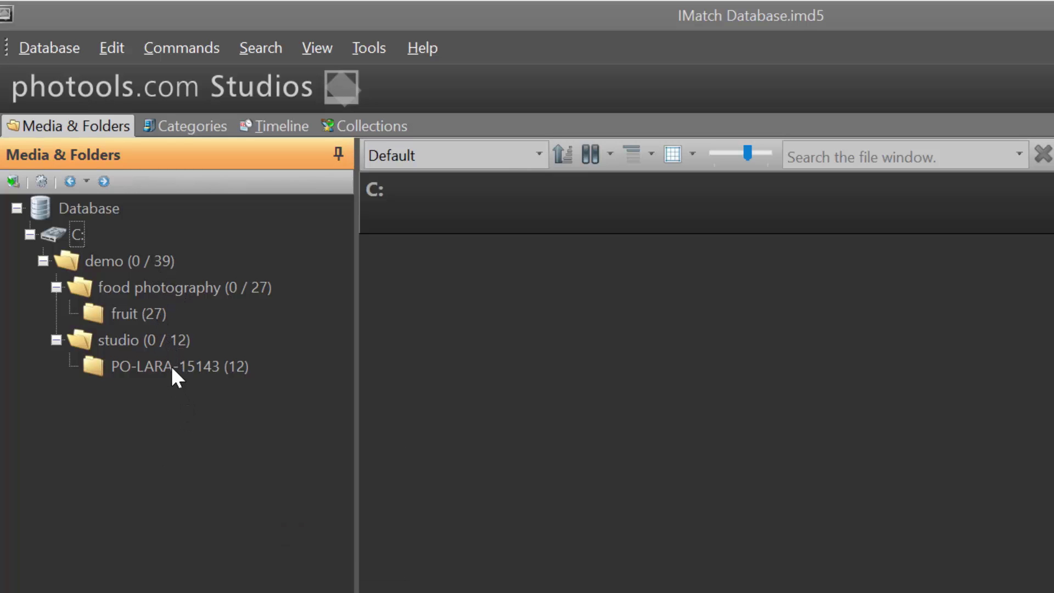
mouse_move(171, 377)
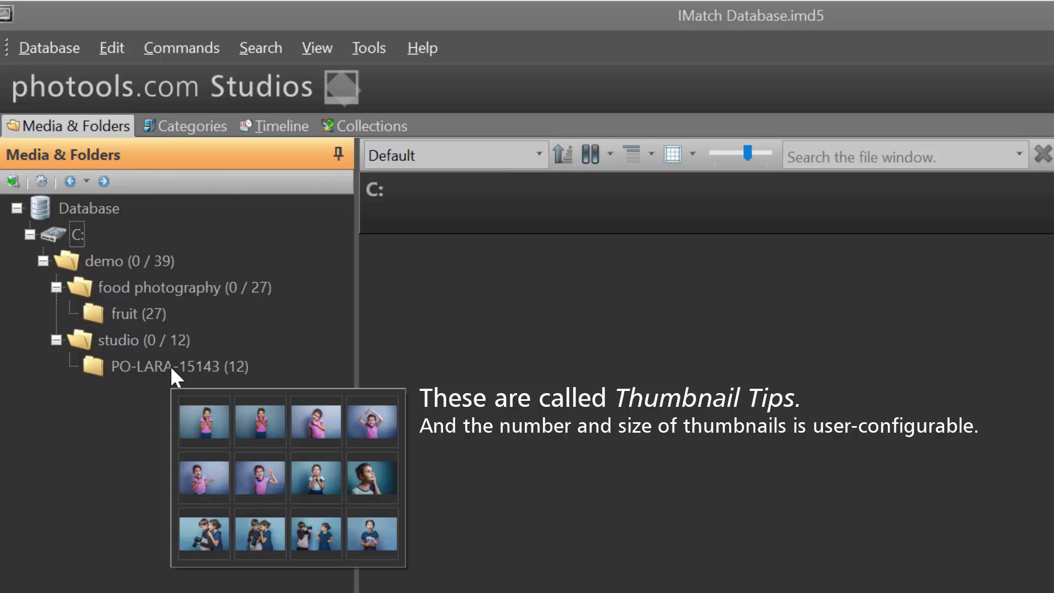
mouse_move(145, 313)
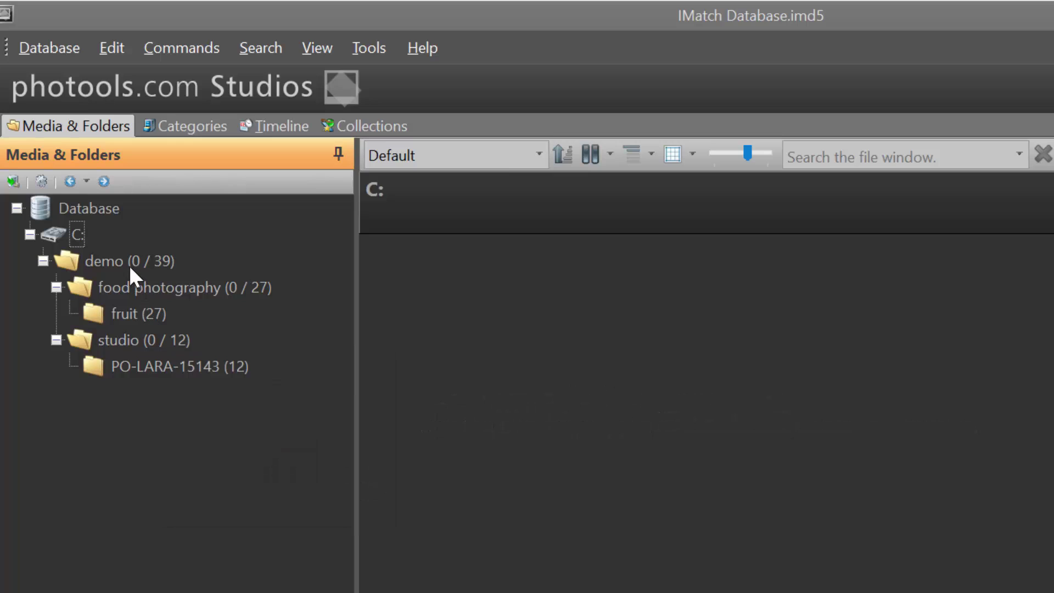
left_click(149, 364)
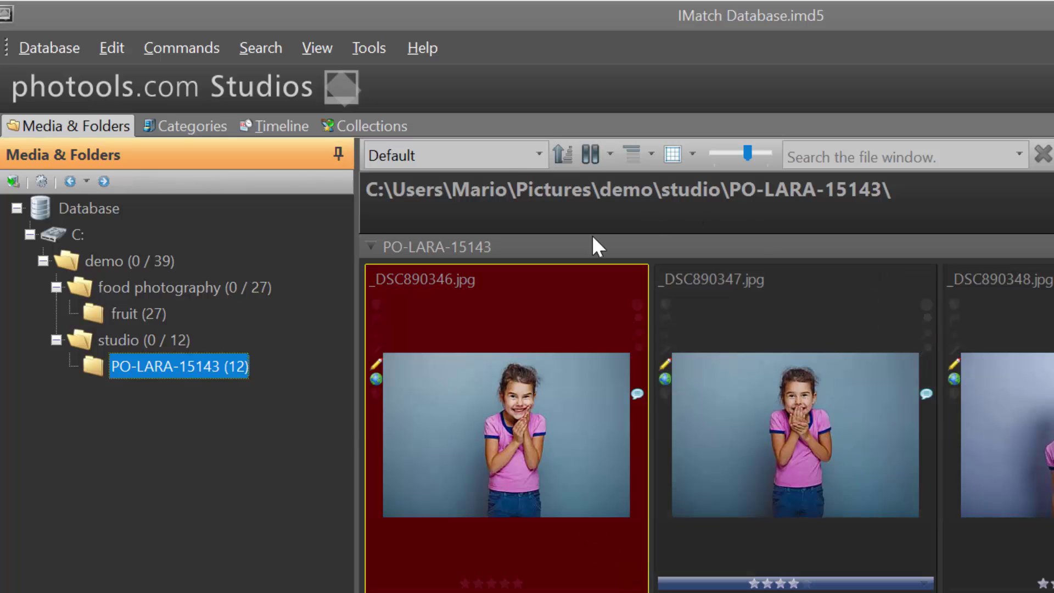
left_click_drag(745, 152, 686, 156)
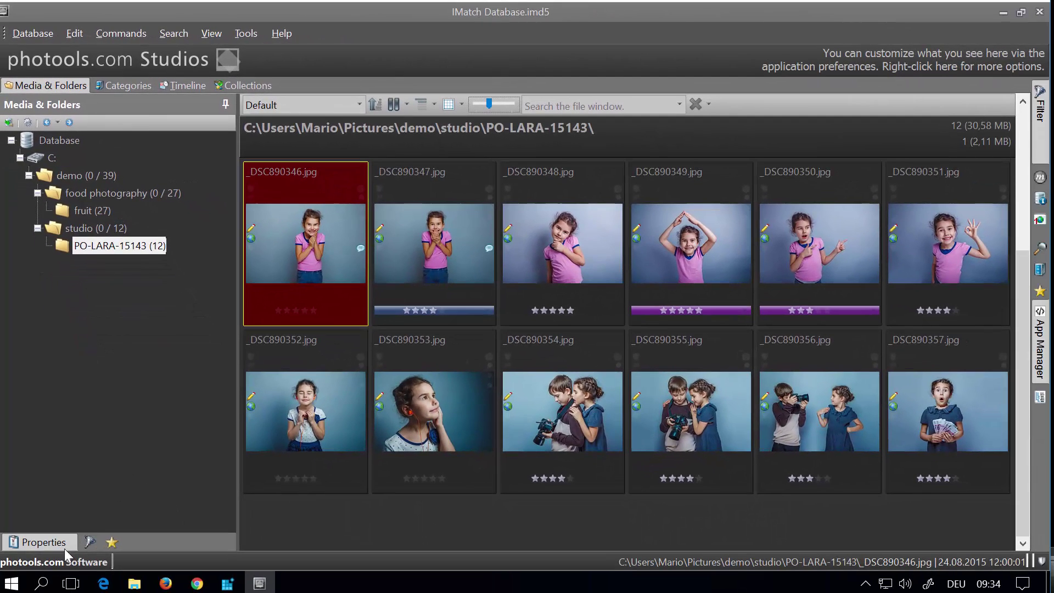
- Keep the folder properties pinned open in an enlarged area and review those of the PO-LARA-15143 folder
left_click(46, 542)
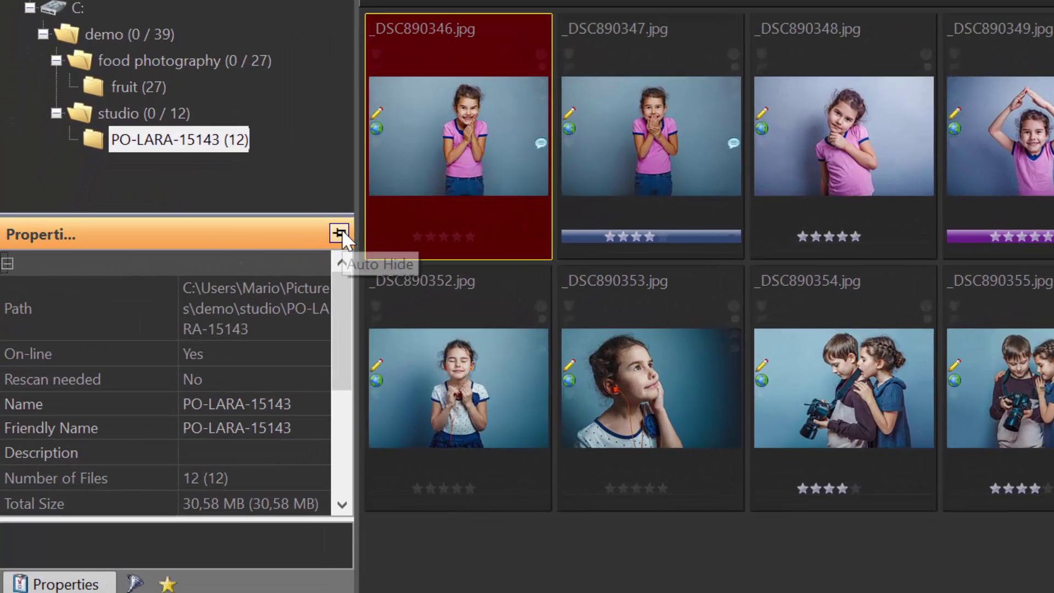
left_click(339, 233)
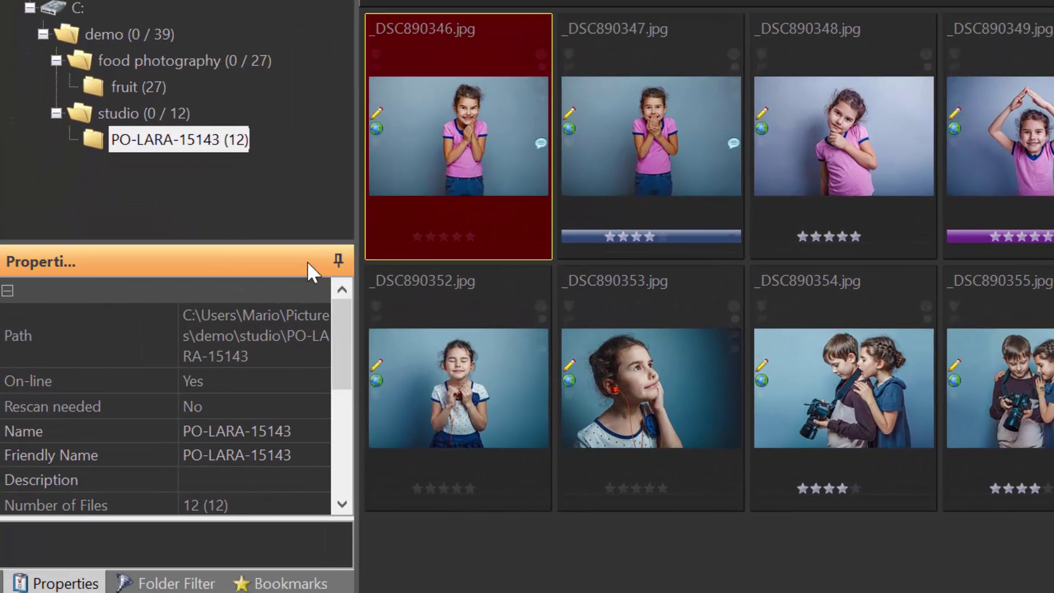
left_click_drag(303, 239, 332, 184)
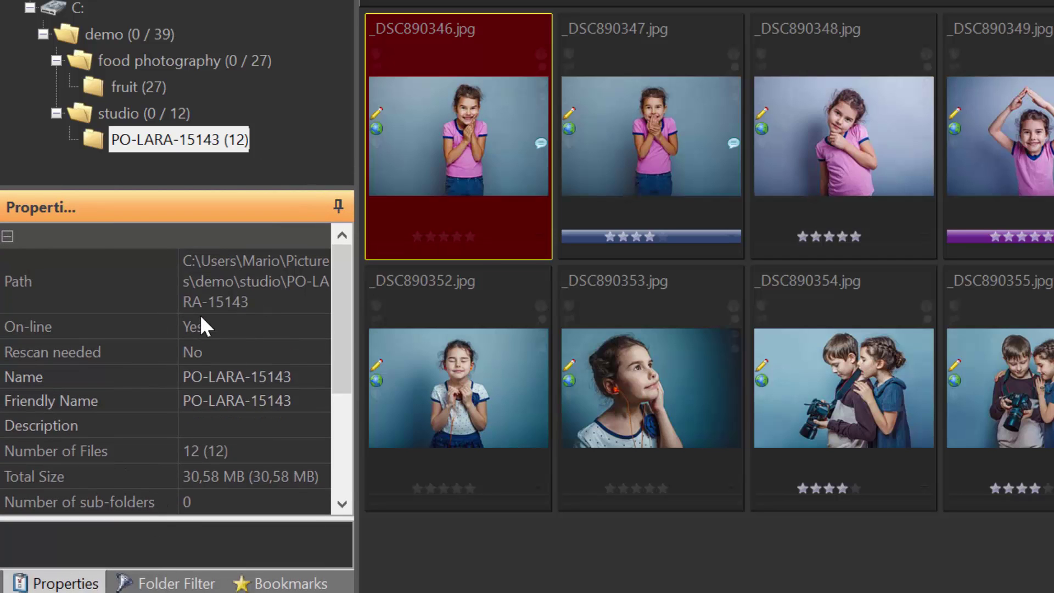
scroll(200, 318, "down", 3)
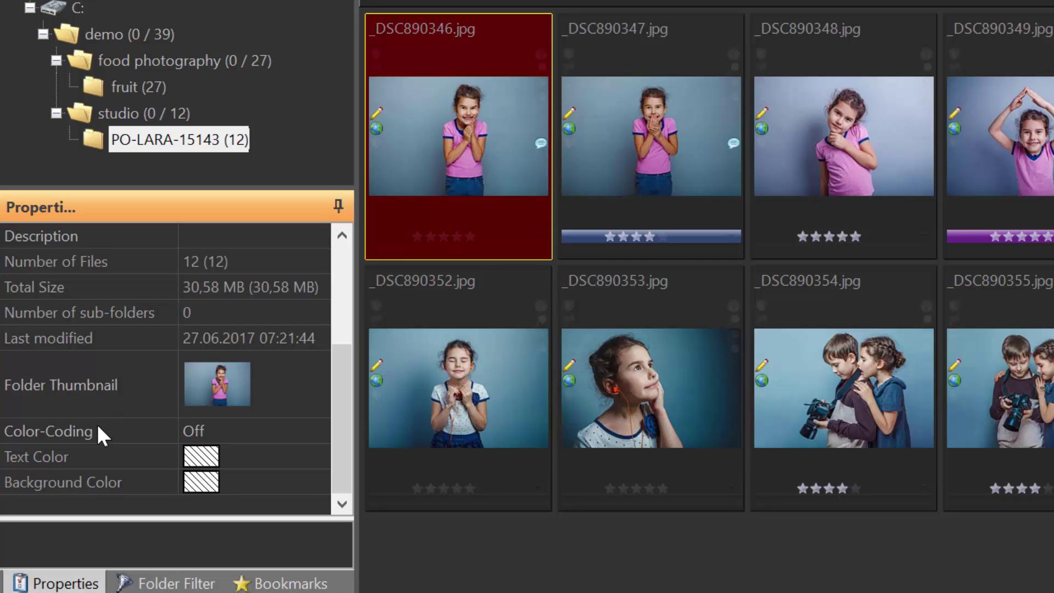
scroll(98, 426, "up", 3)
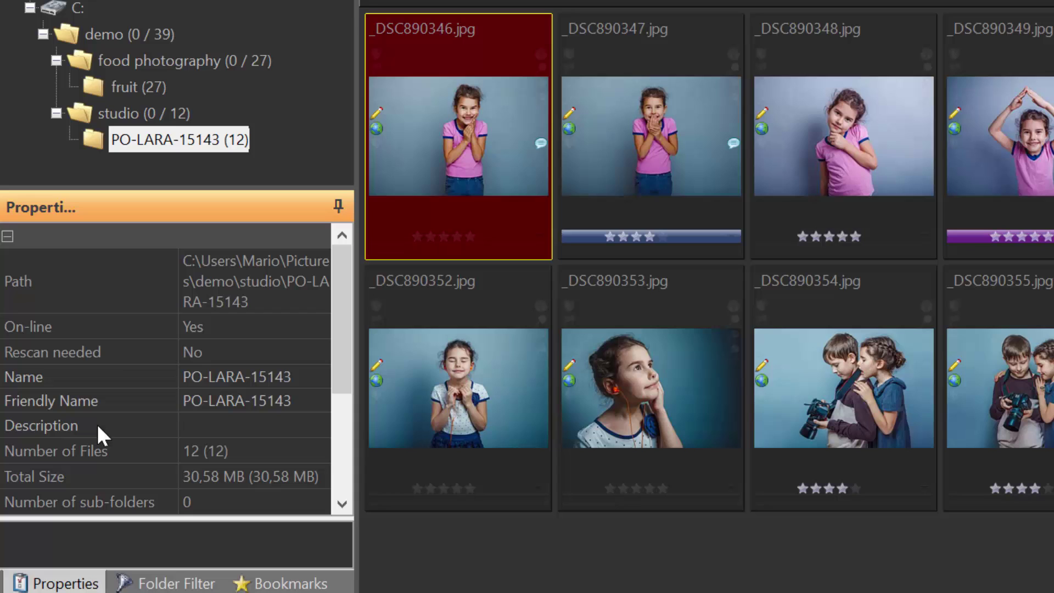
- Review the properties of drive C: and the food photography folder, and unpin the properties display
left_click(75, 7)
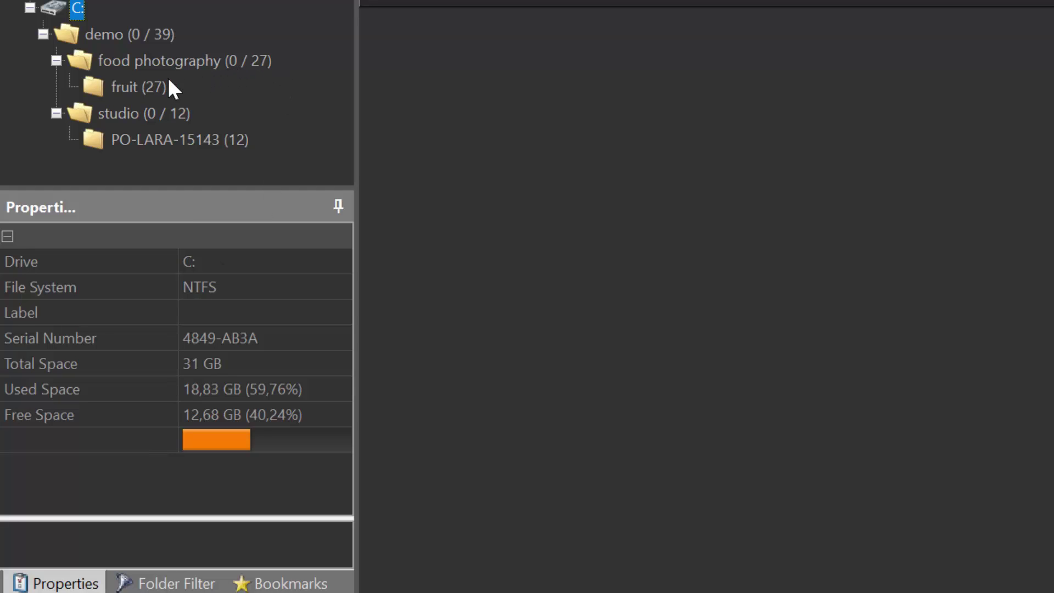
left_click(187, 62)
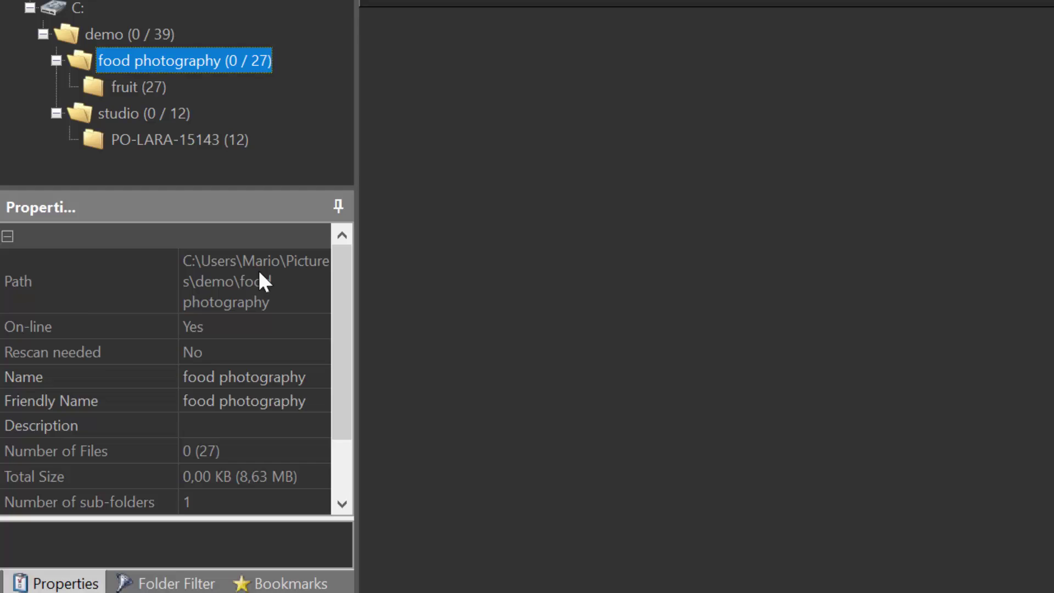
scroll(209, 345, "down", 1)
scroll(209, 344, "up", 1)
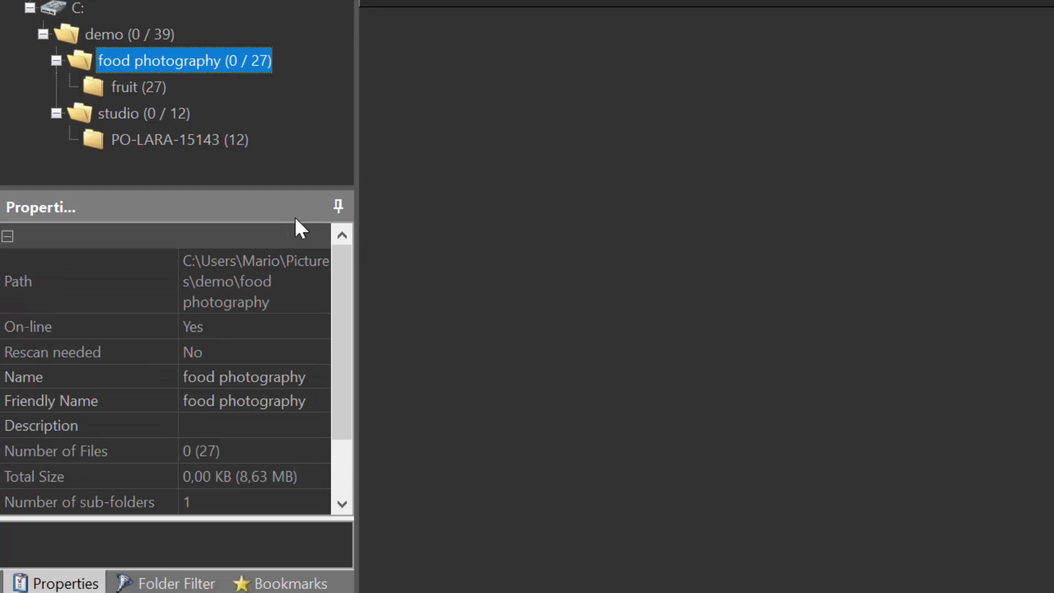
left_click(335, 206)
- Search the folder tree for "lara" and clear the search text
left_click(134, 585)
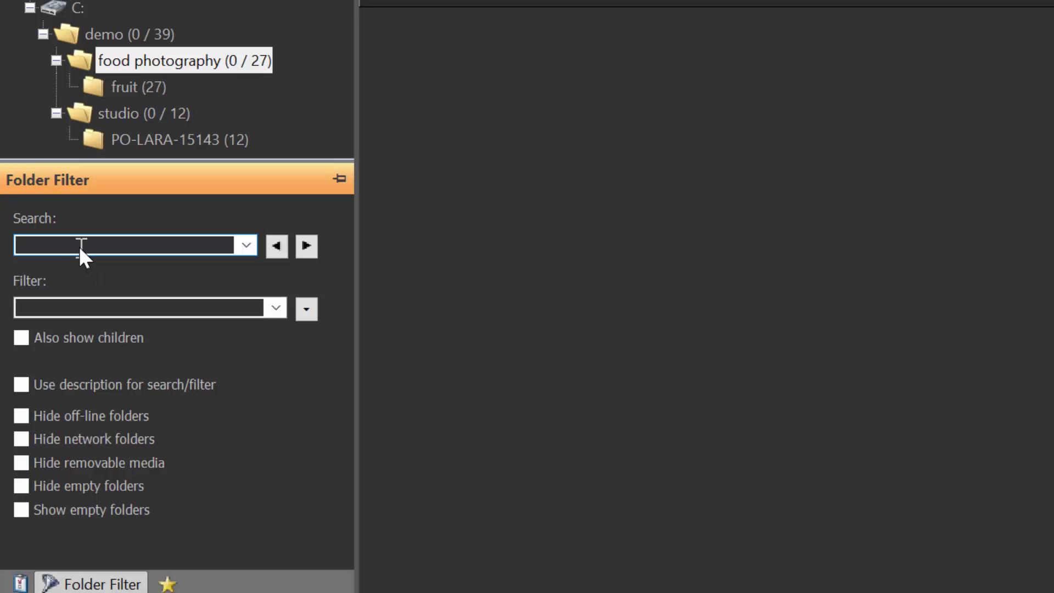
type("lara")
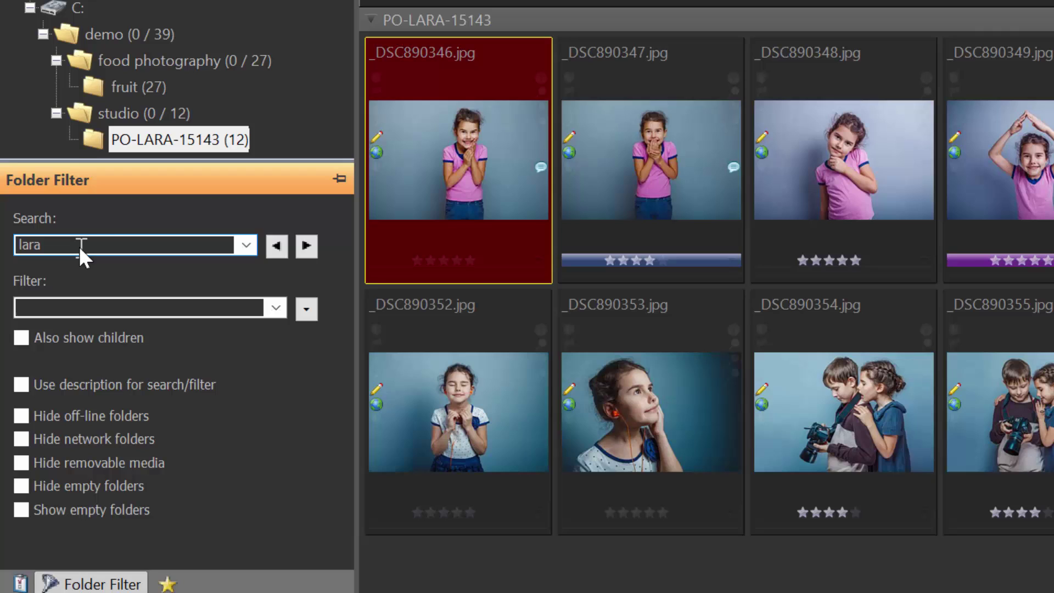
left_click(83, 240)
key("ctrl+a")
key("BackSpace")
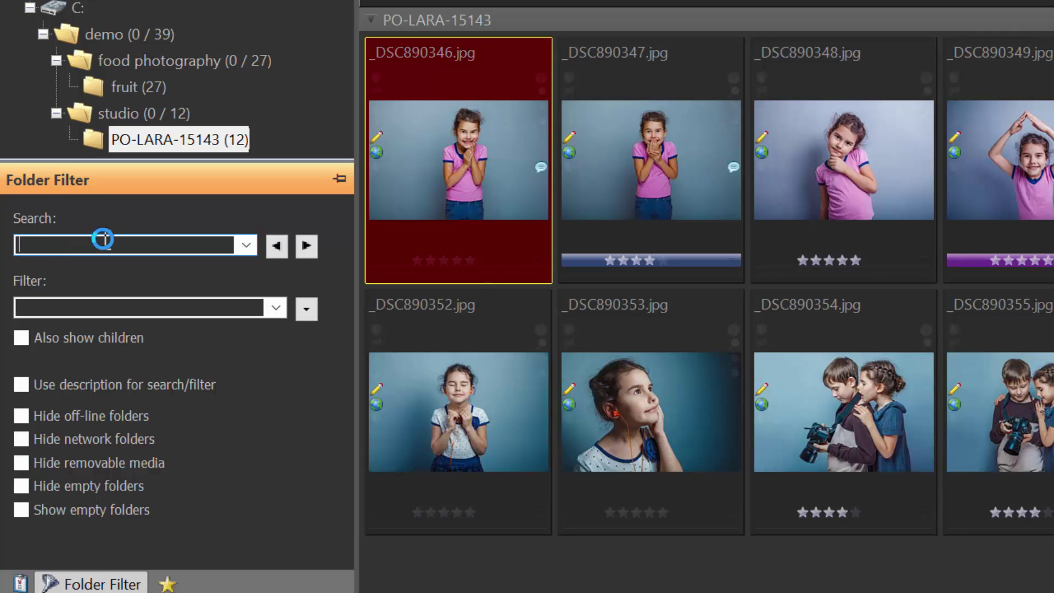
- Filter the folder tree by "lara", clear the filter, and collapse the folder filter
left_click(61, 312)
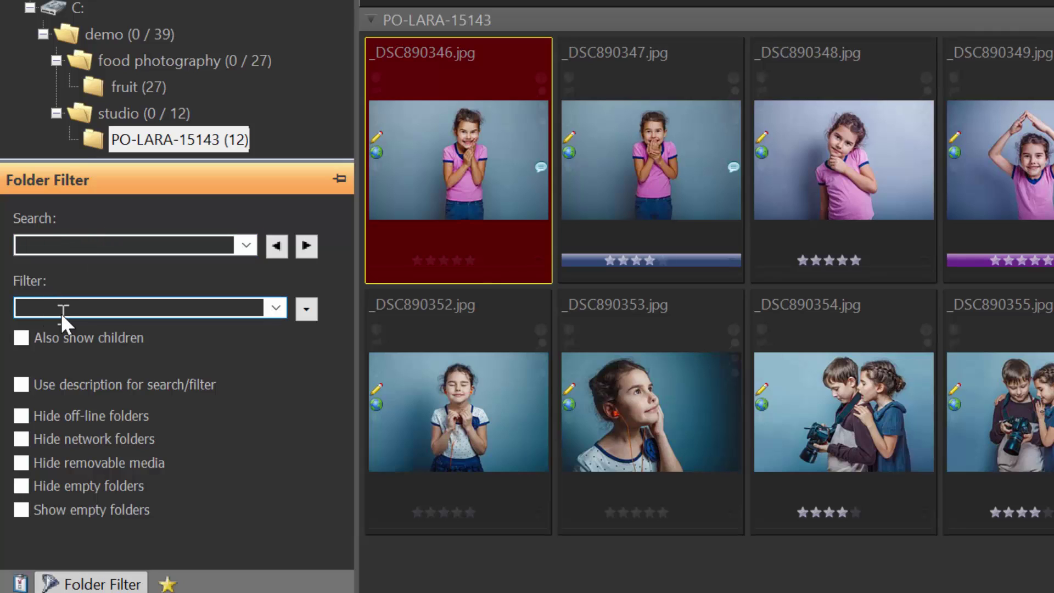
type("lara")
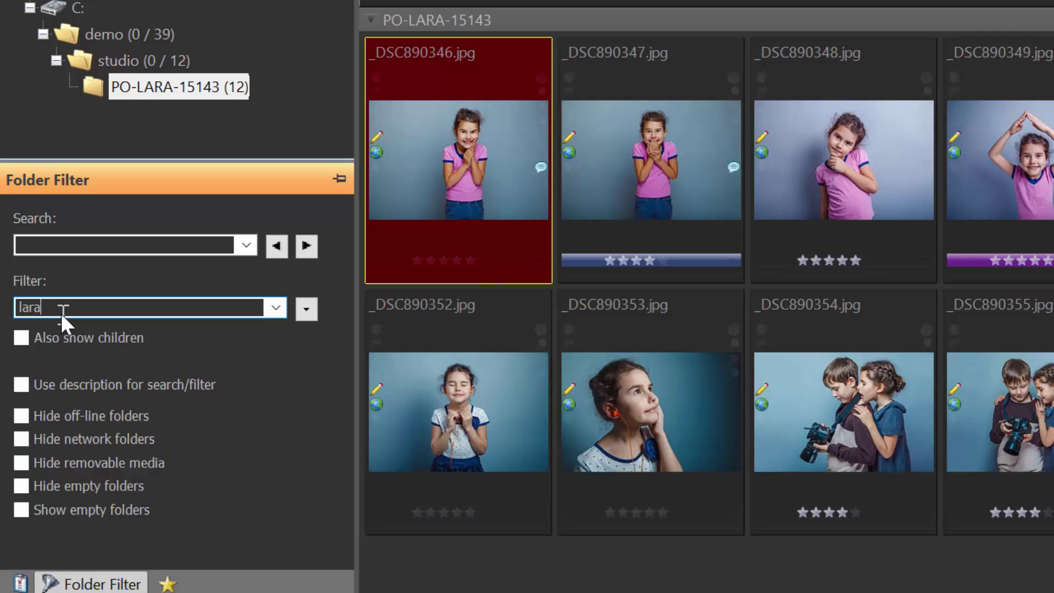
key("ctrl+a")
key("BackSpace")
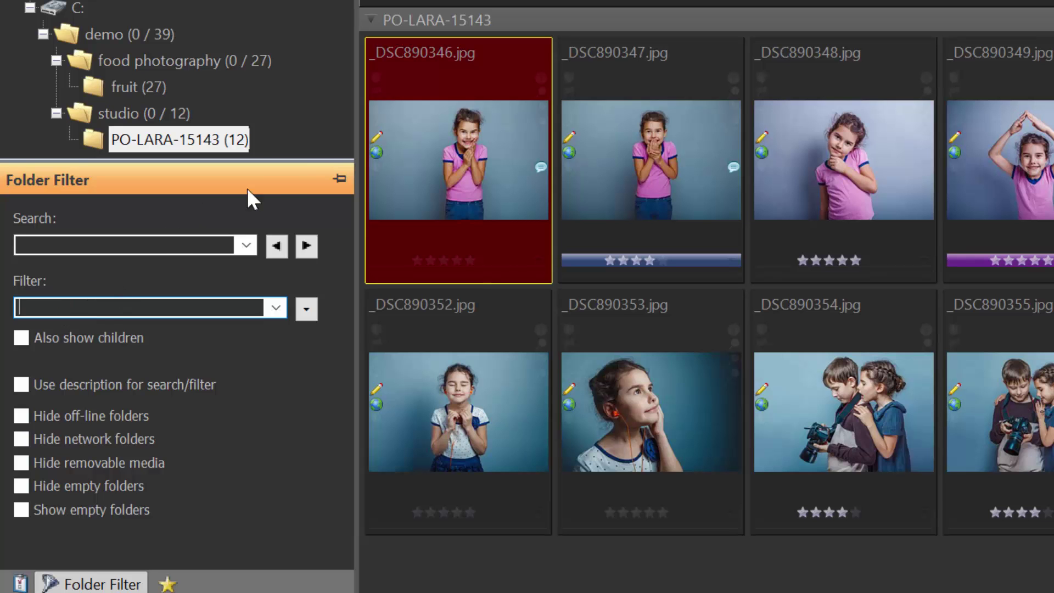
left_click(320, 120)
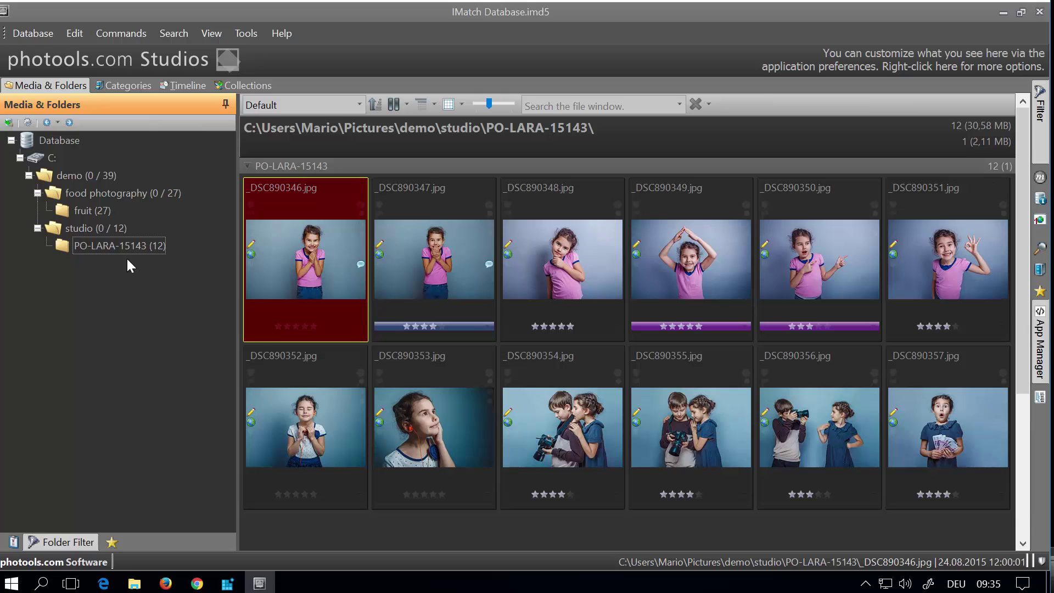
right_click(97, 247)
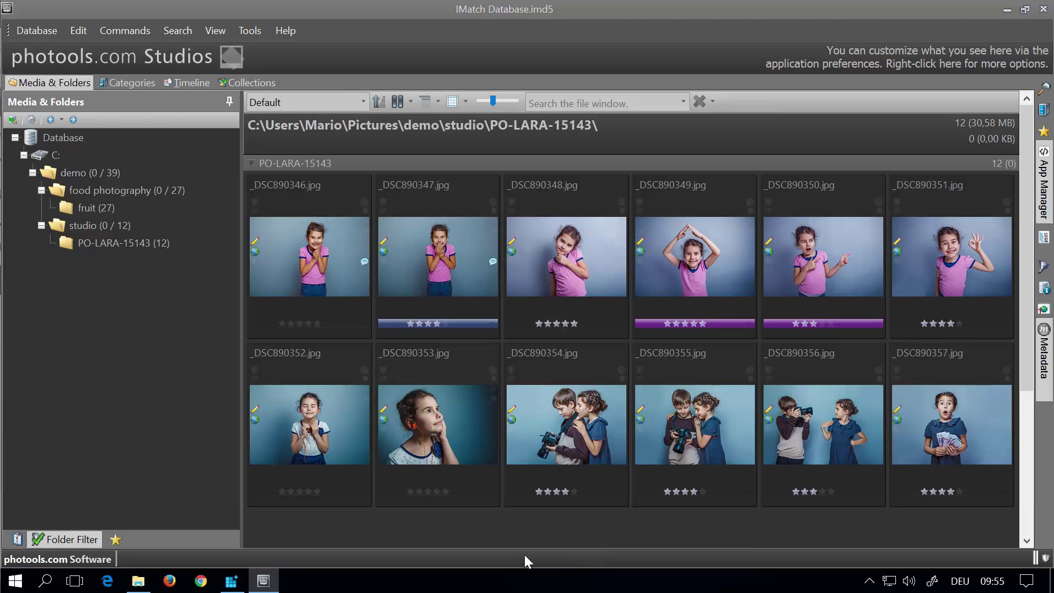
- Show the metadata of image _DSC890347.jpg and keep the metadata display pinned open
left_click(456, 269)
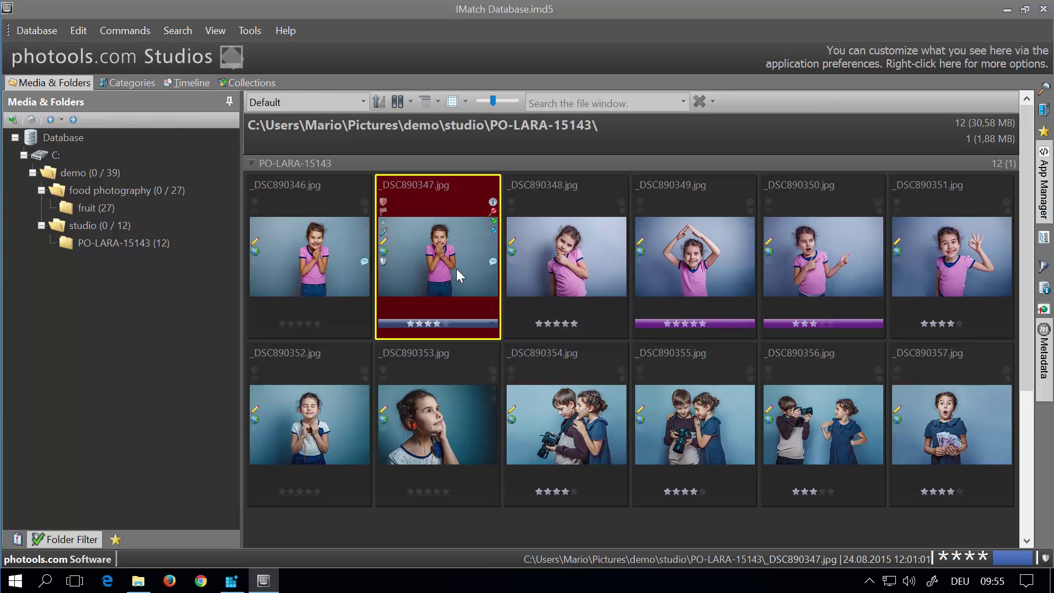
left_click(1047, 365)
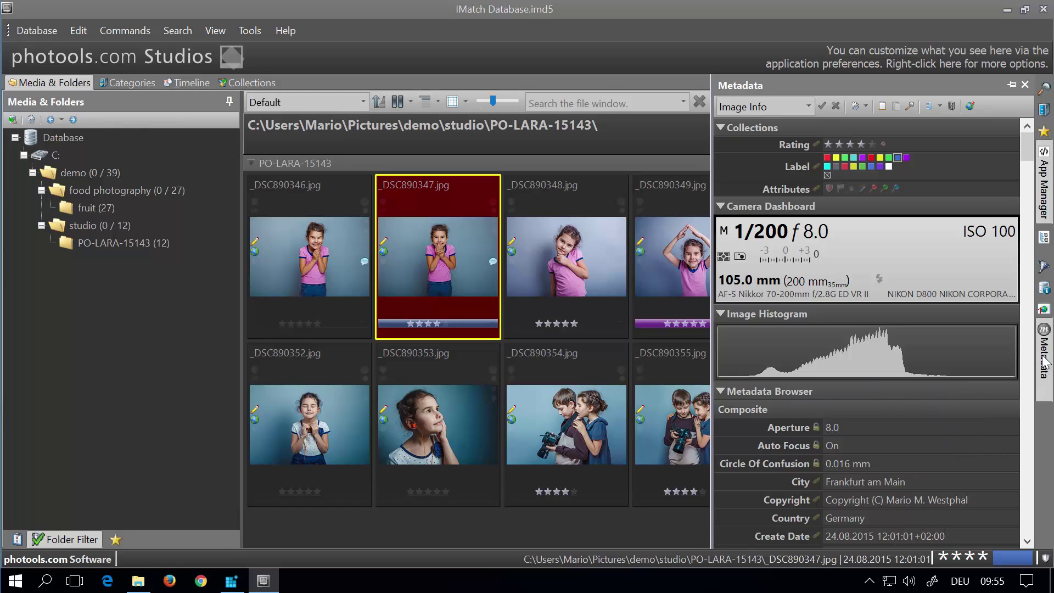
left_click(1012, 86)
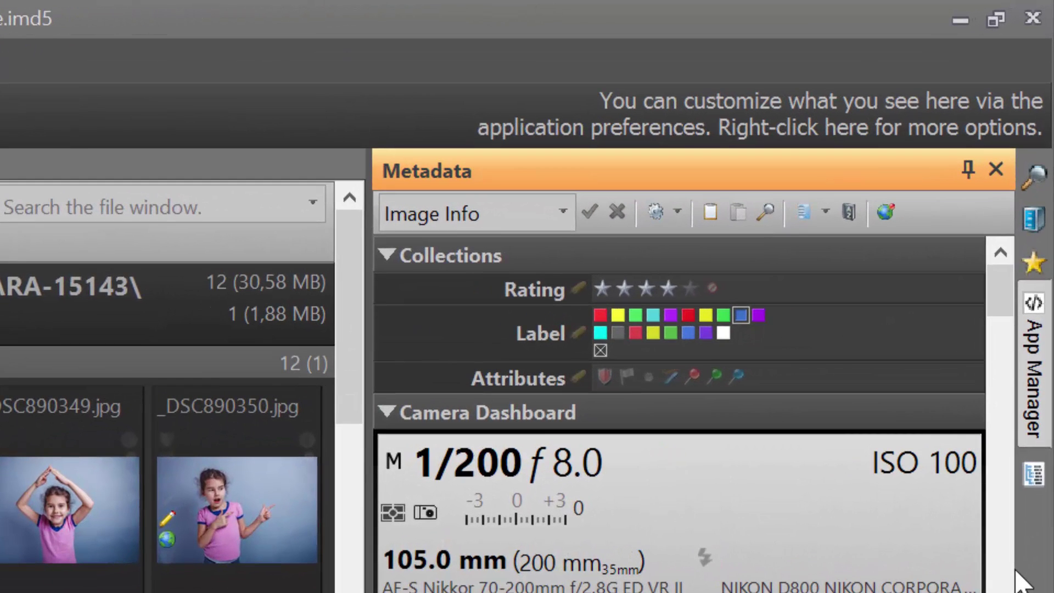
- Check the available metadata layouts, and examine the full metadata of _DSC890347.jpg in the Image Info layout from start to end
left_click(562, 211)
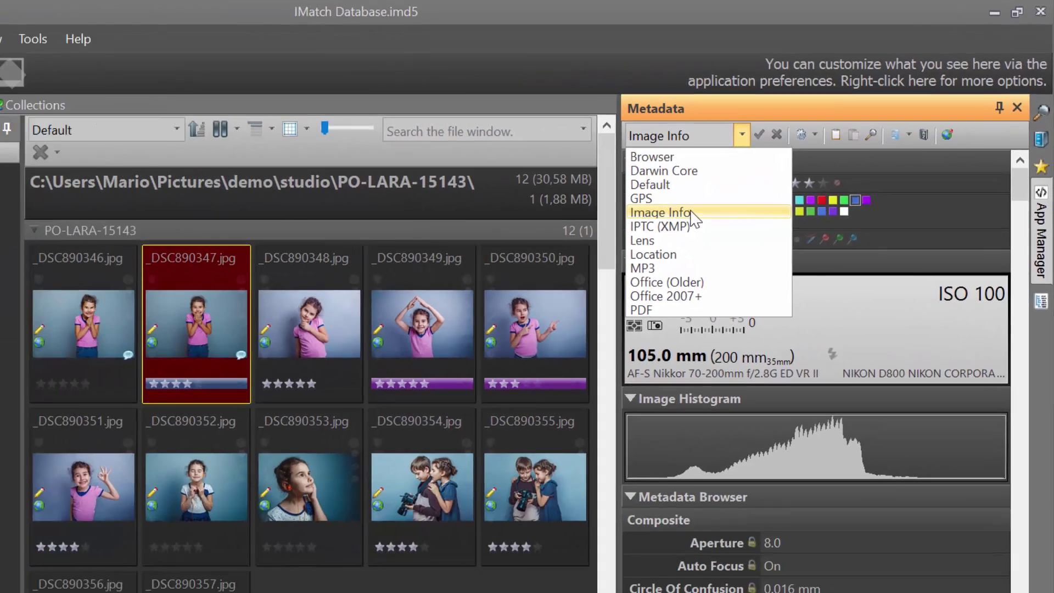
left_click(483, 334)
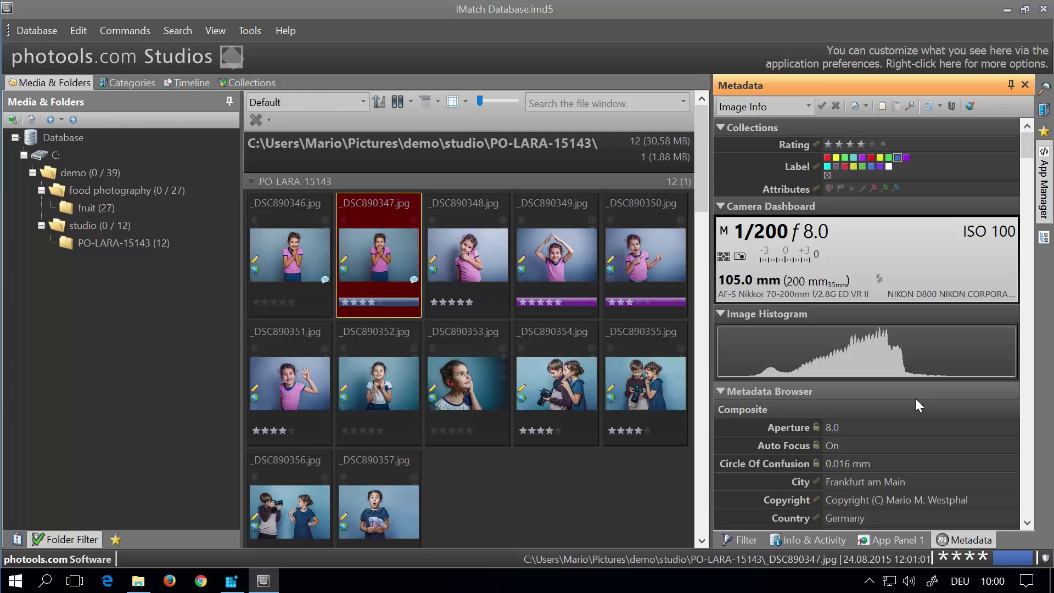
scroll(914, 397, "down", 15)
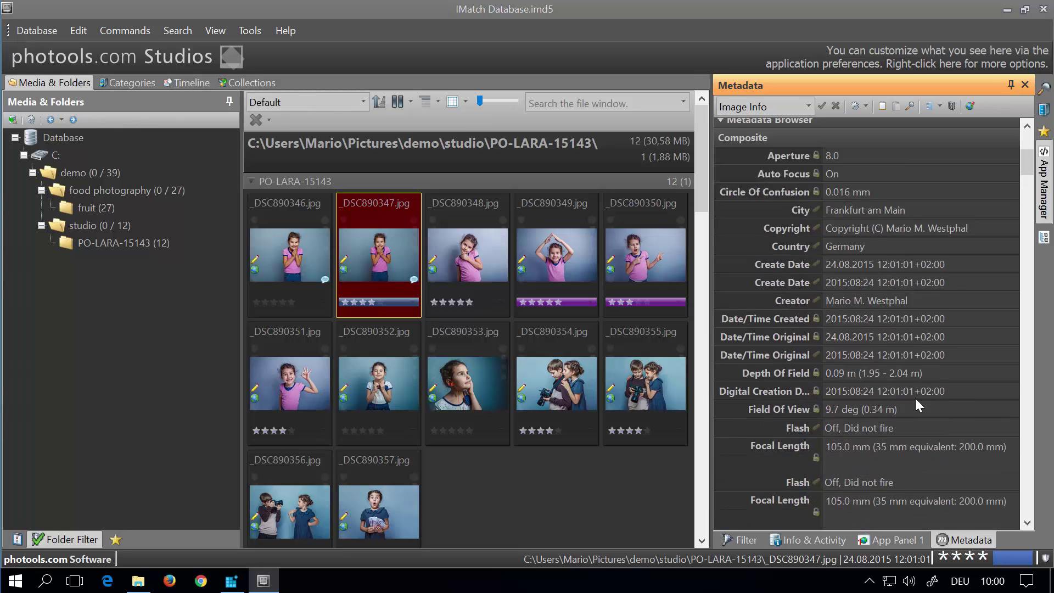
scroll(914, 397, "down", 15)
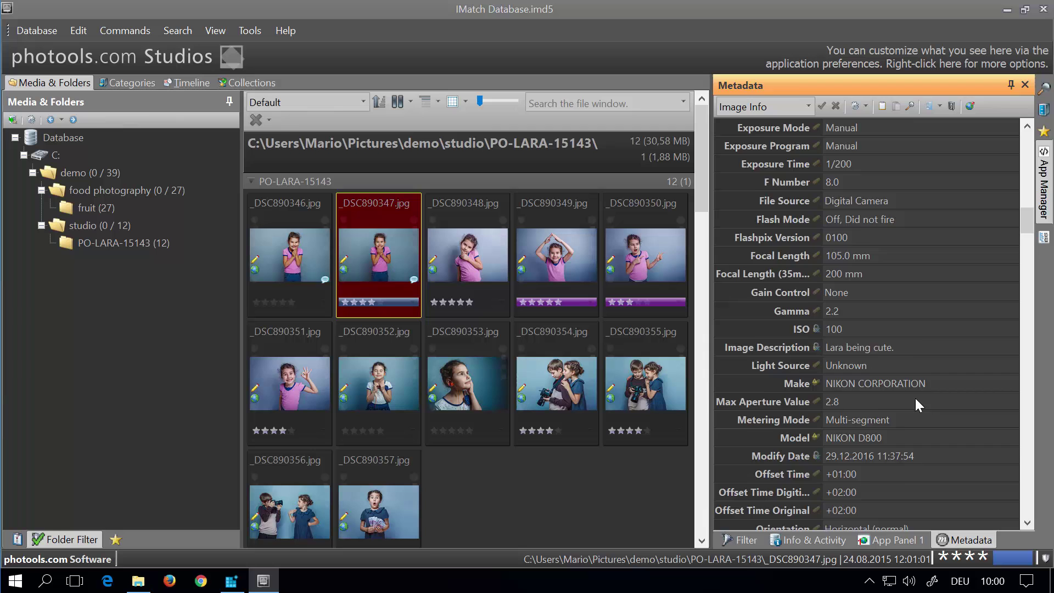
scroll(915, 405, "down", 15)
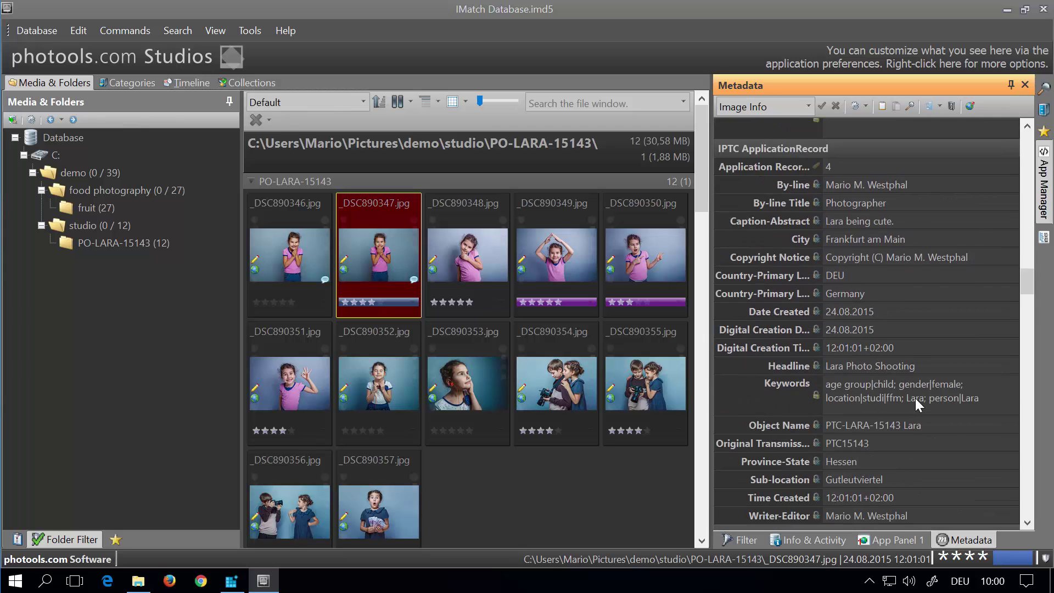
scroll(915, 399, "down", 8)
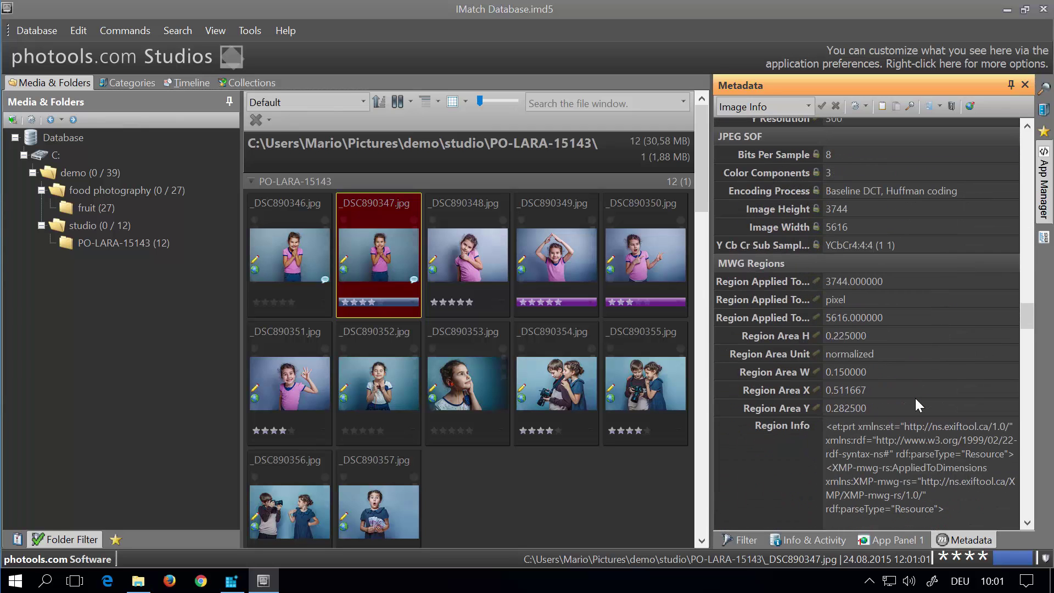
scroll(916, 399, "down", 6)
scroll(915, 404, "down", 8)
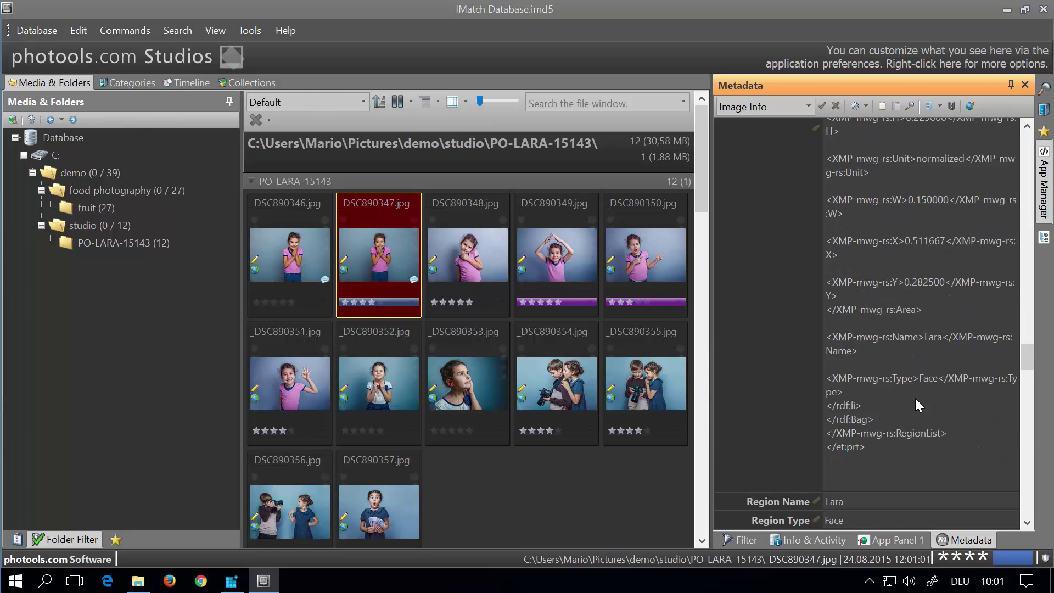
scroll(916, 405, "down", 8)
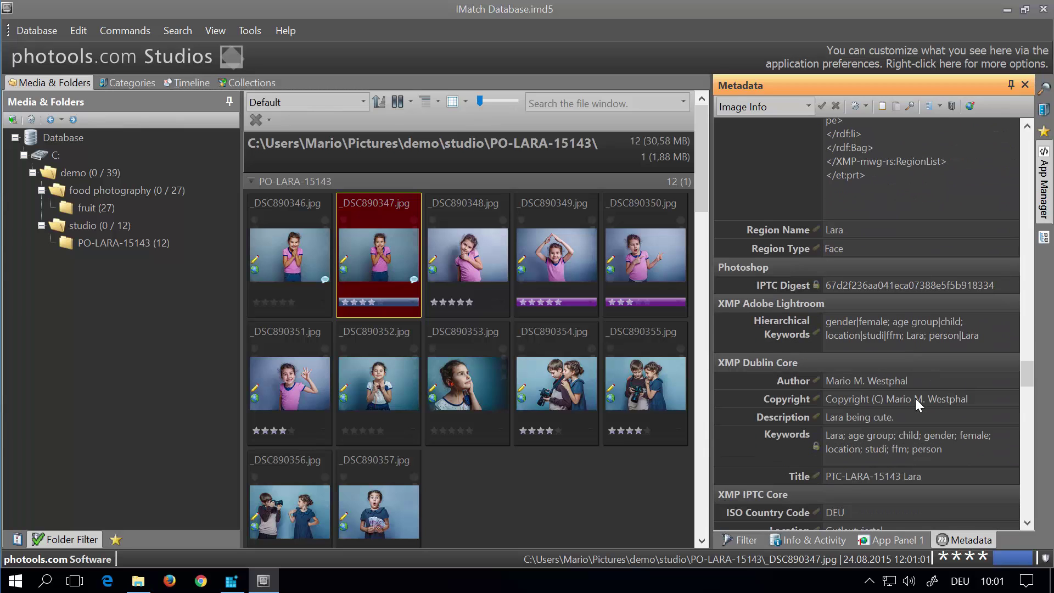
scroll(916, 401, "down", 6)
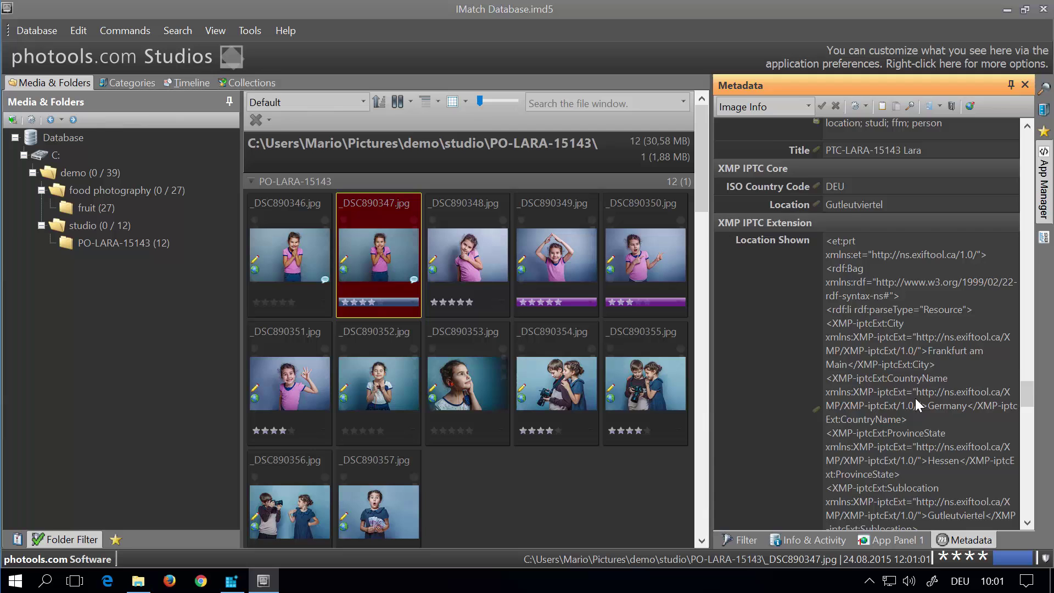
scroll(915, 397, "down", 8)
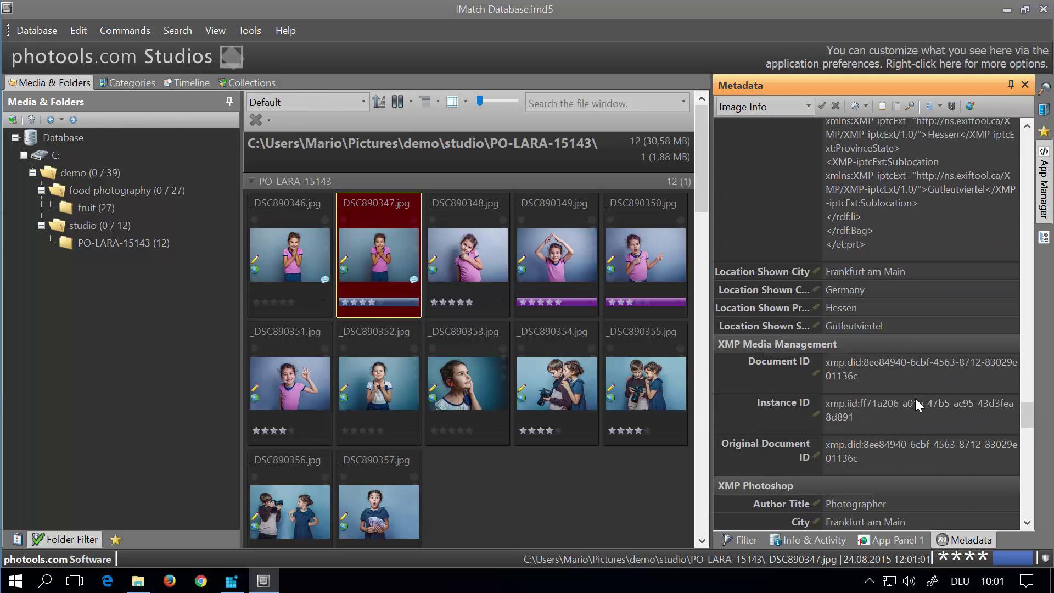
scroll(914, 397, "down", 15)
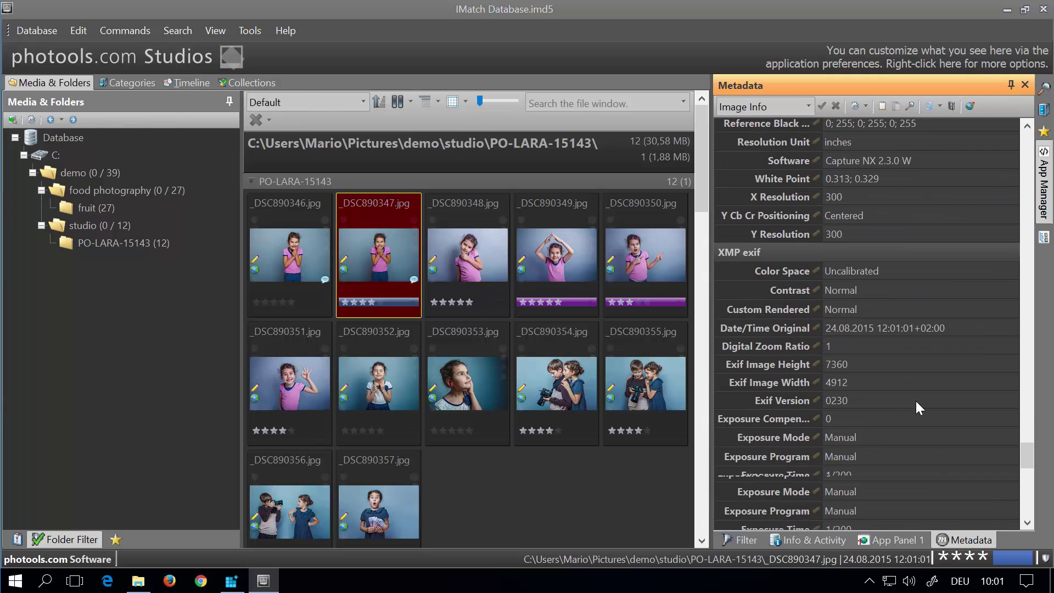
scroll(915, 404, "down", 12)
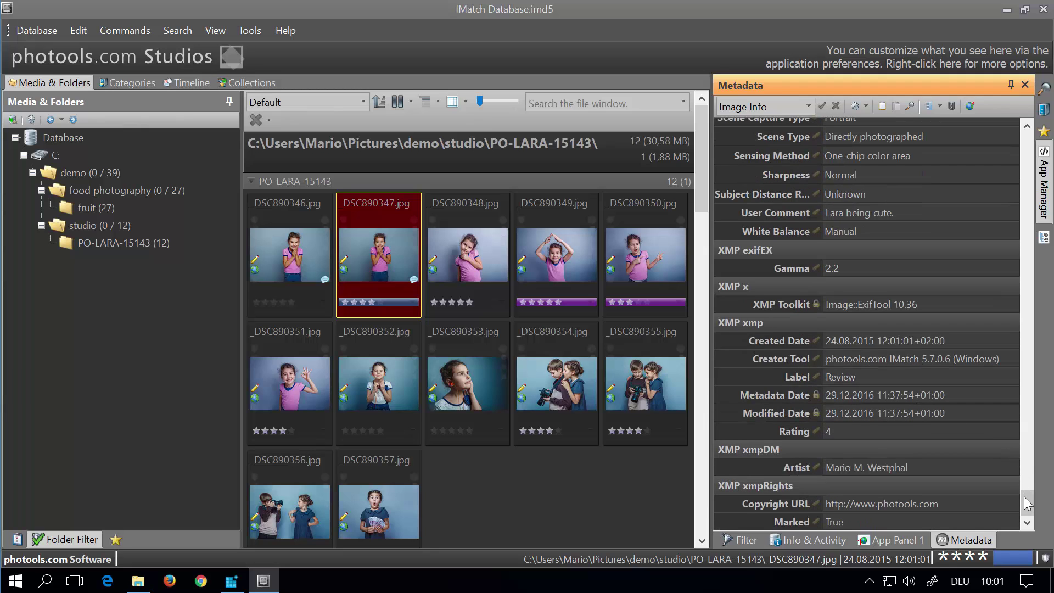
left_click_drag(1024, 496, 1034, 132)
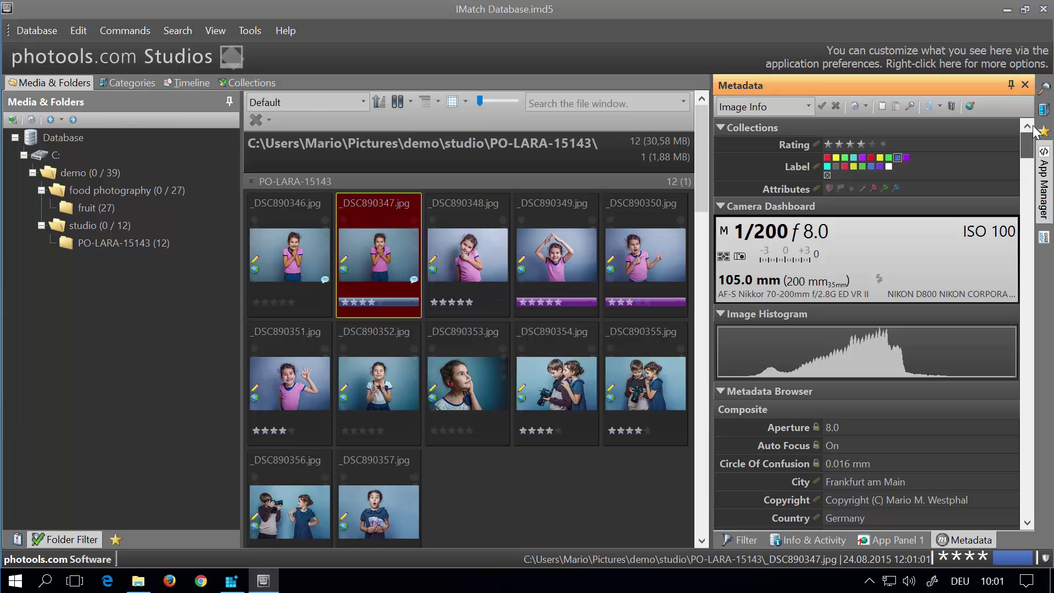
- Switch the metadata display of _DSC890347.jpg to the Default layout
left_click(767, 107)
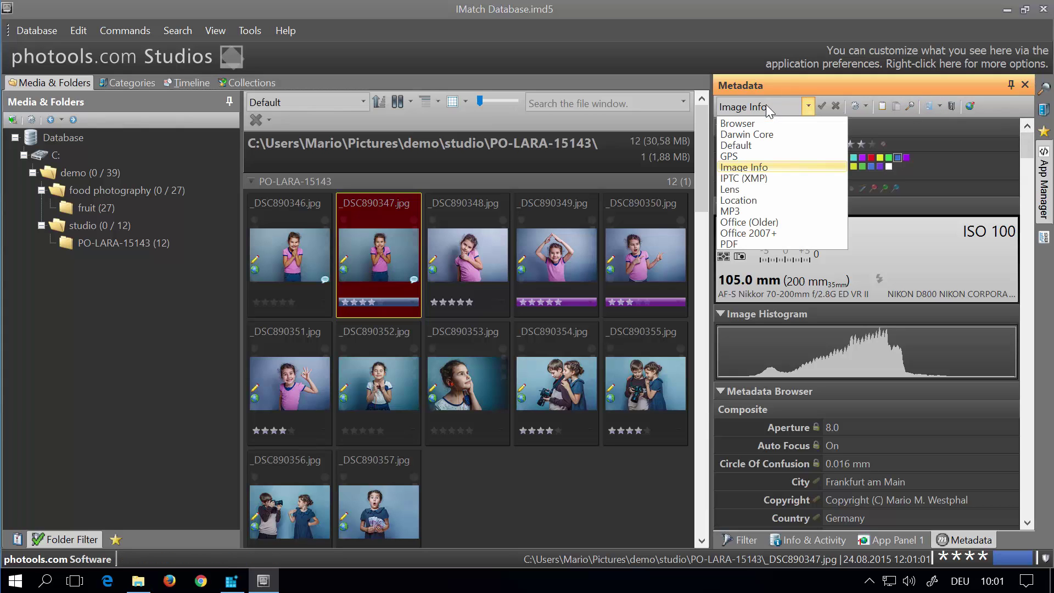
left_click(736, 144)
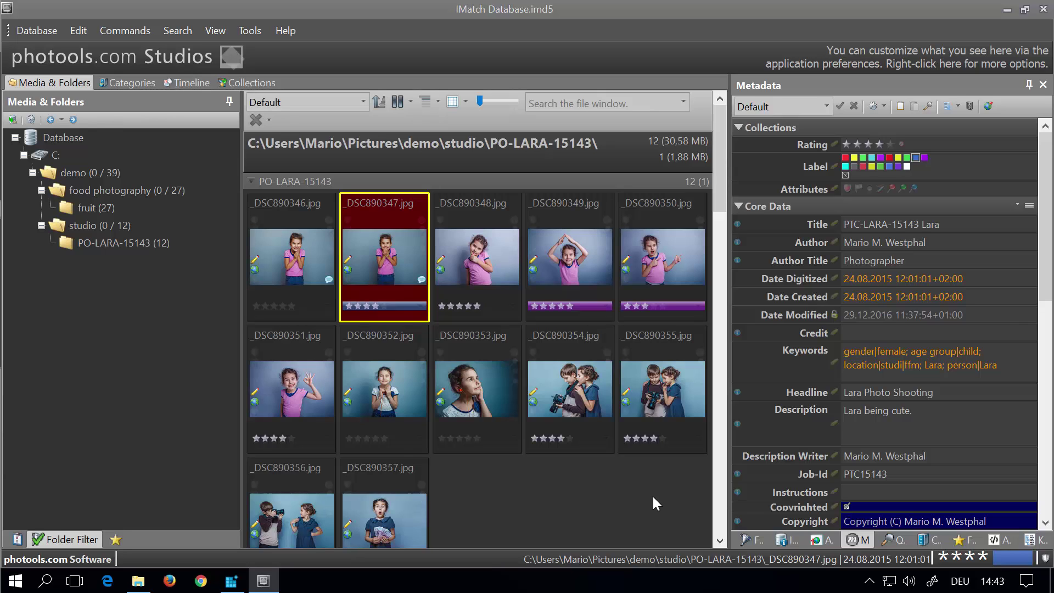
- Open the context-sensitive help topic for the Media & Folders view
key("F1")
left_click(166, 367)
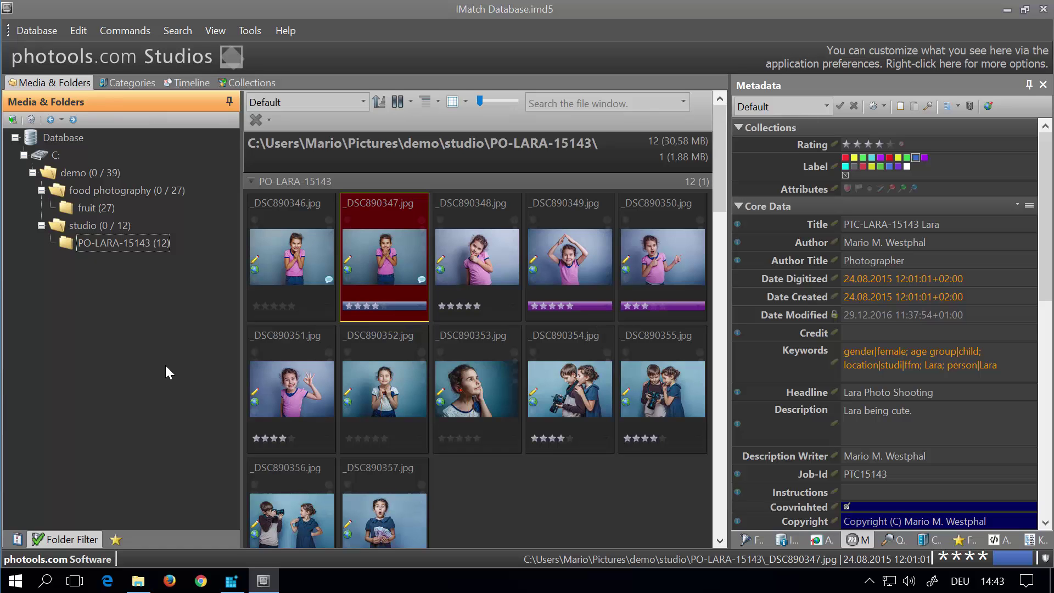
key("F1")
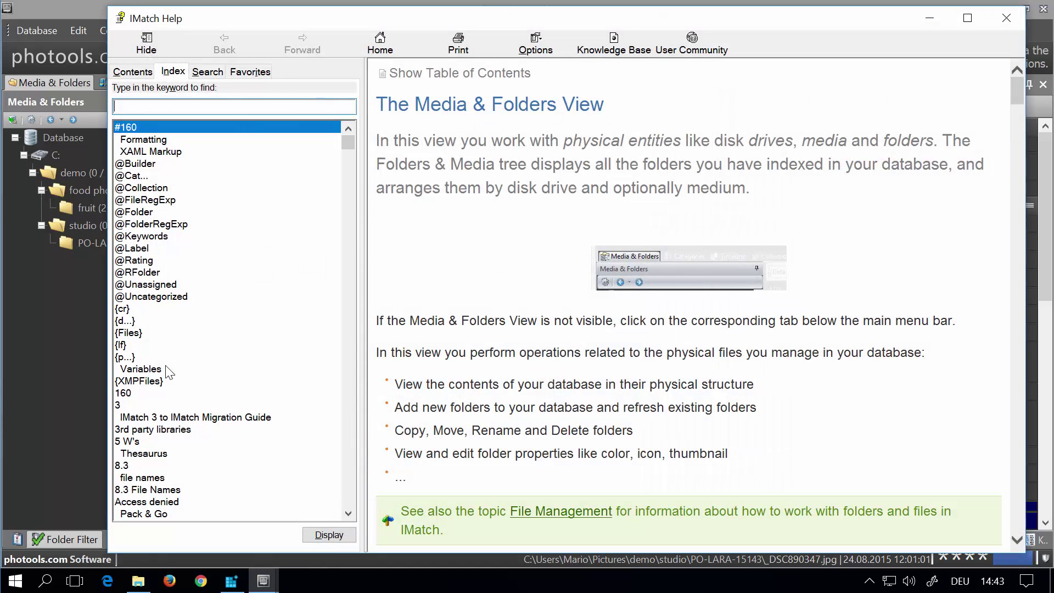
- Show and hide the help topic's table of contents, and read through its explanations up to the view configuration section
left_click(500, 79)
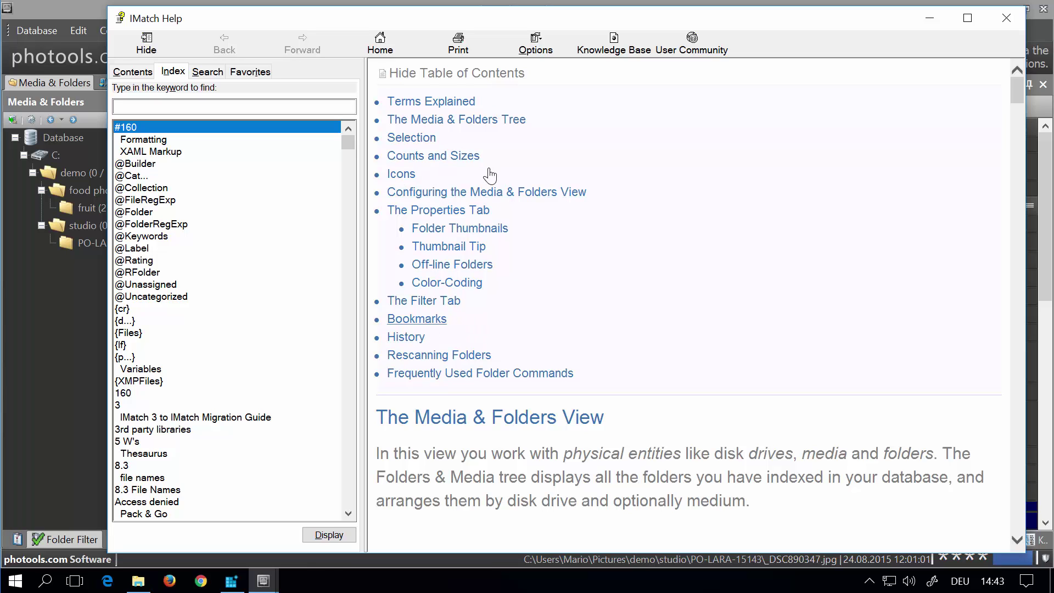
left_click(489, 73)
scroll(807, 231, "down", 7)
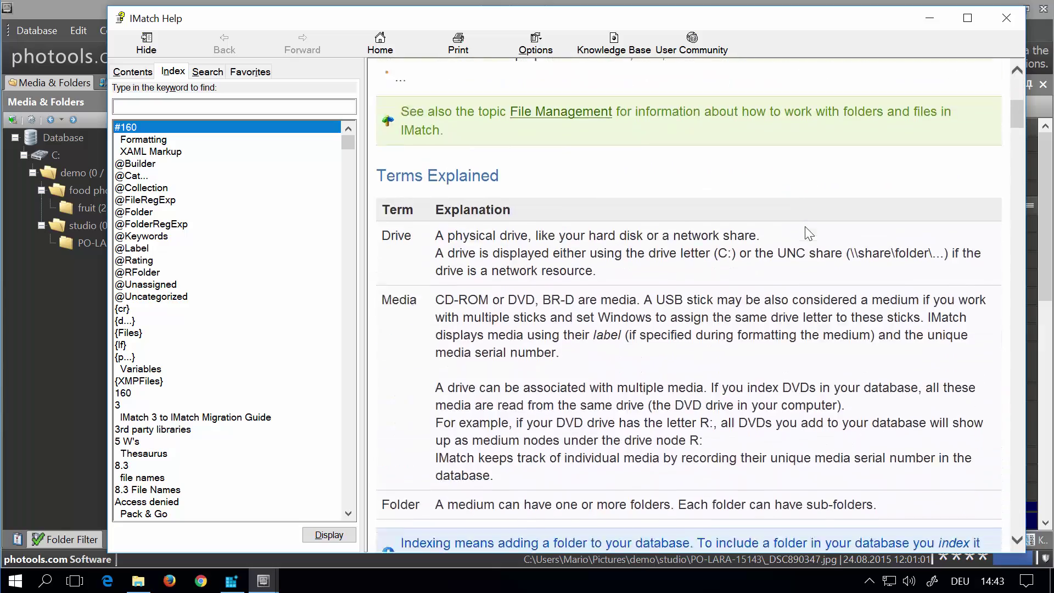
scroll(807, 230, "down", 15)
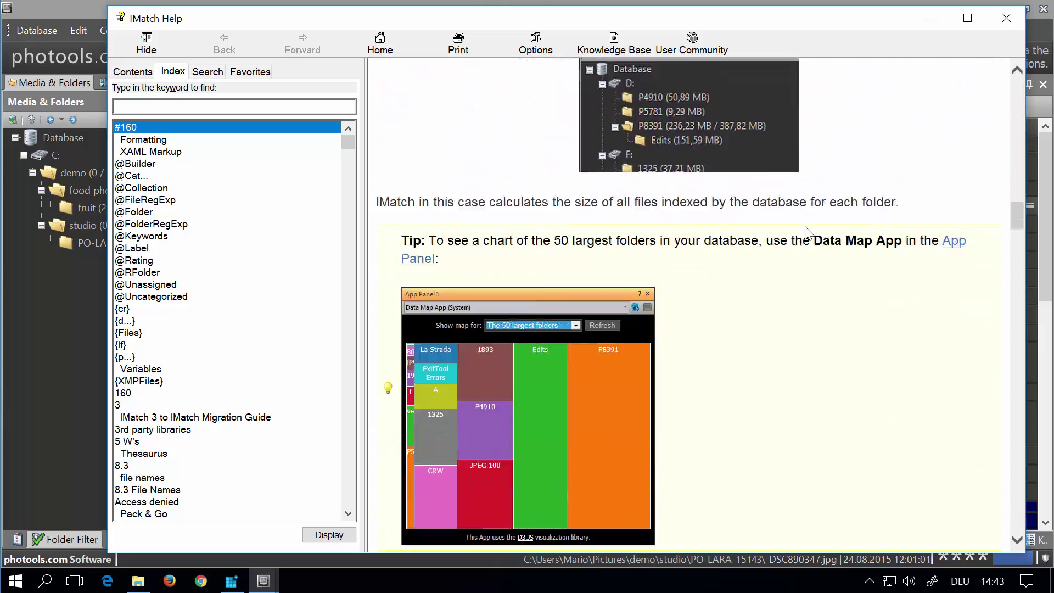
scroll(807, 230, "down", 15)
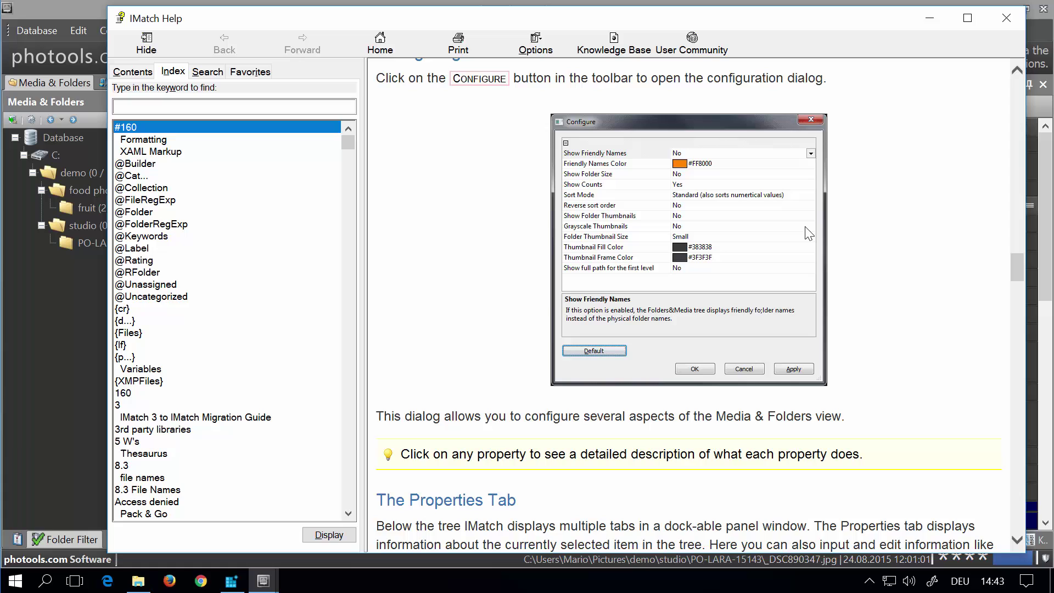
- Browse the help system's contents by expanding IMatch Help and its Metadata chapter
left_click(133, 72)
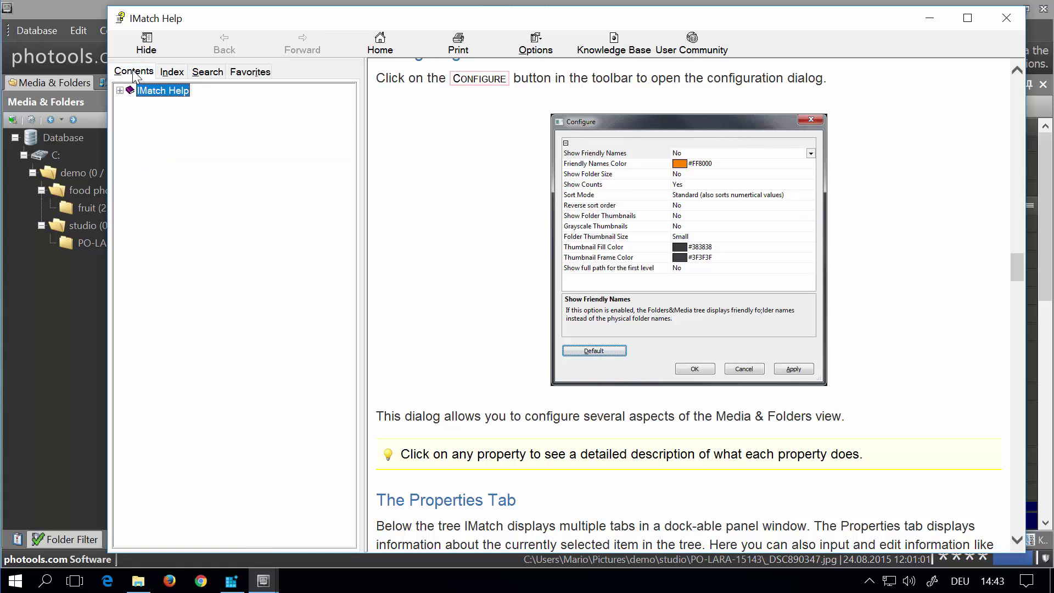
left_click(119, 91)
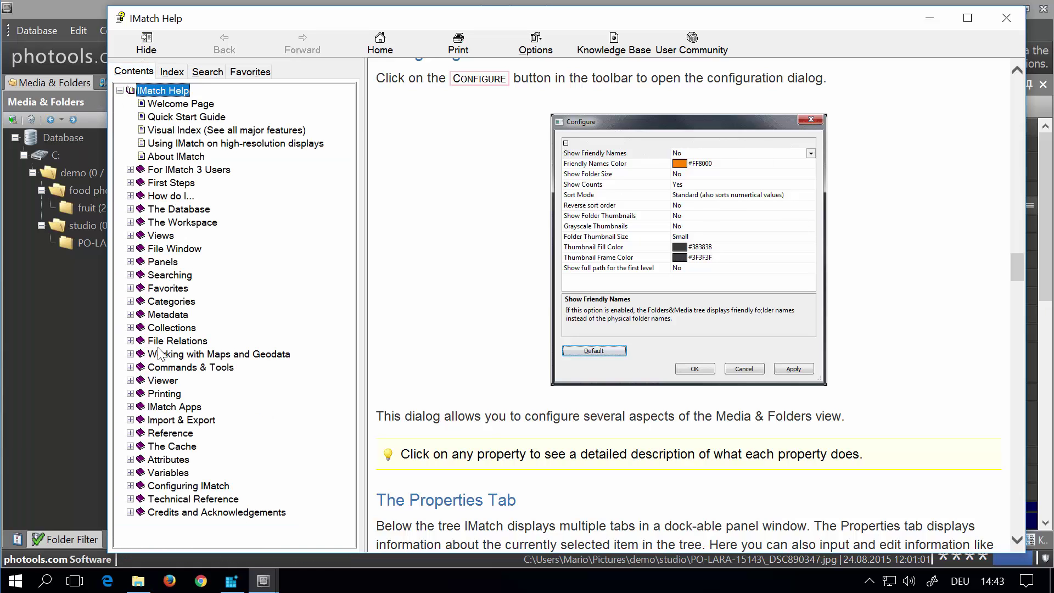
left_click(131, 315)
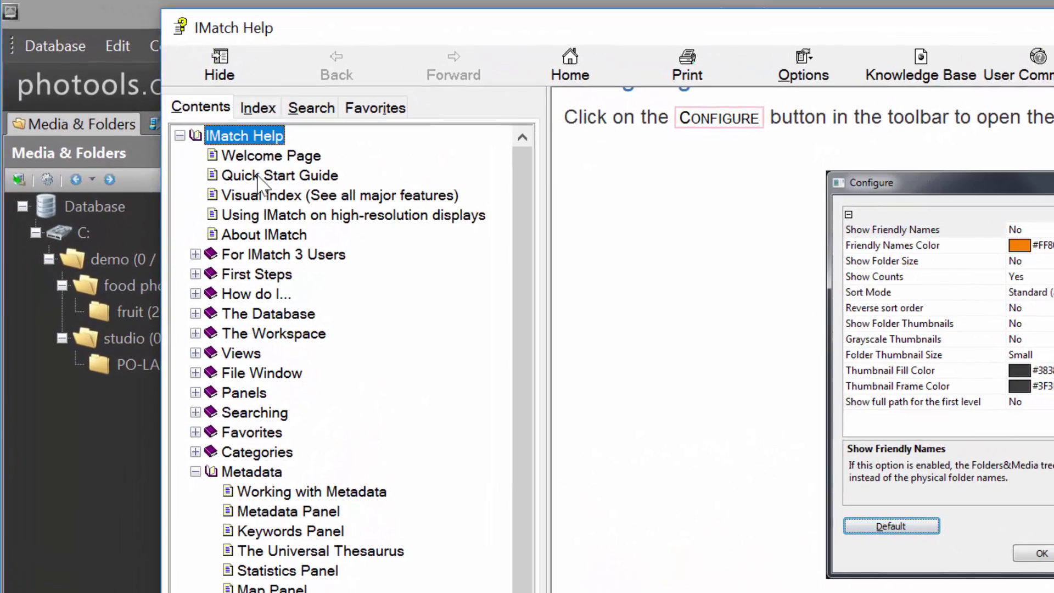
- Look up the keyword "folder" in the help index
left_click(254, 109)
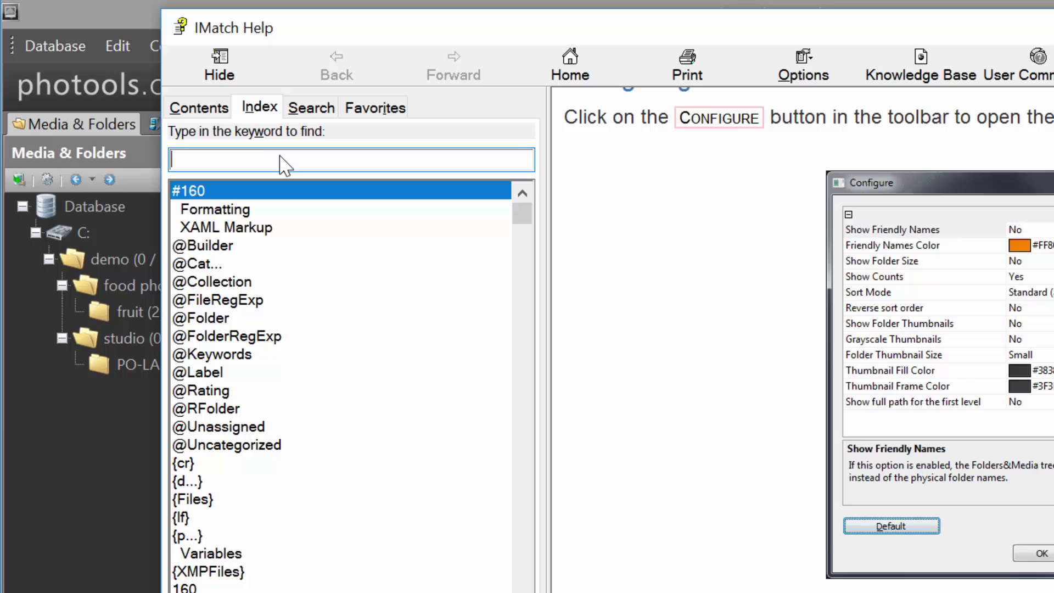
type("folder")
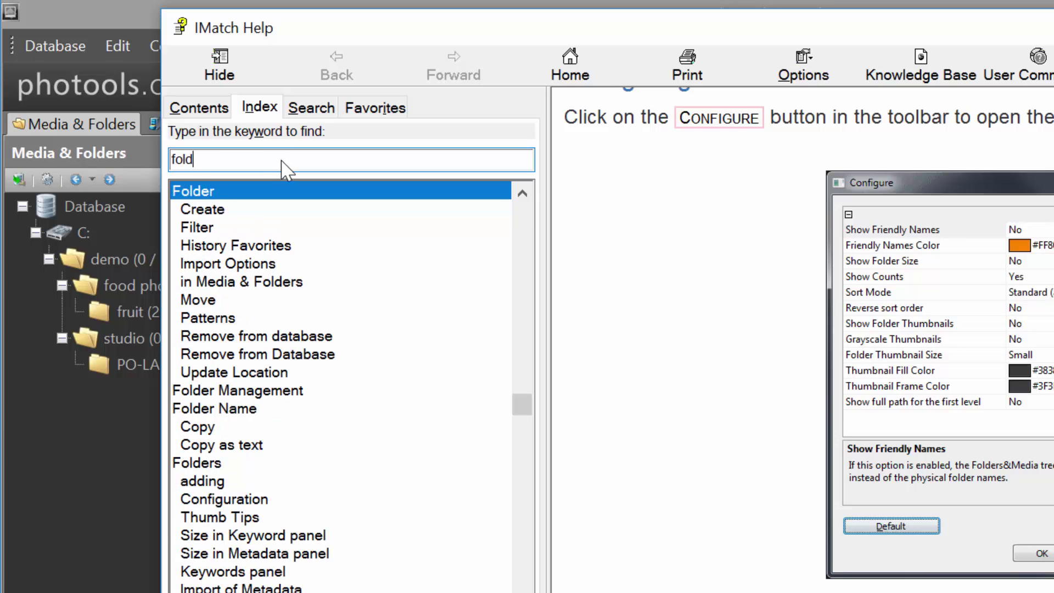